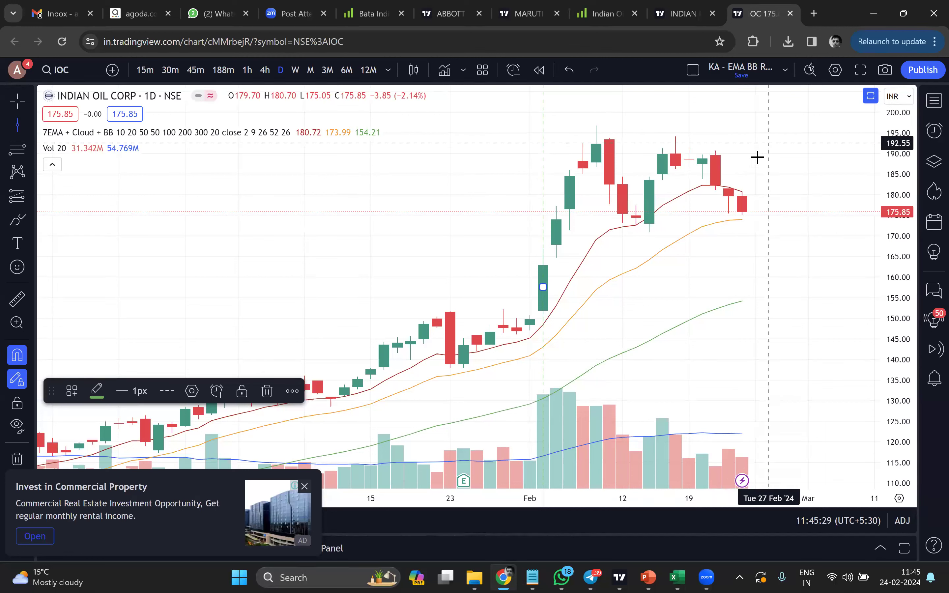
Open the signed-in account's profile page, confirming to leave the Indian Oil chart
scroll(863, 314, down, 2)
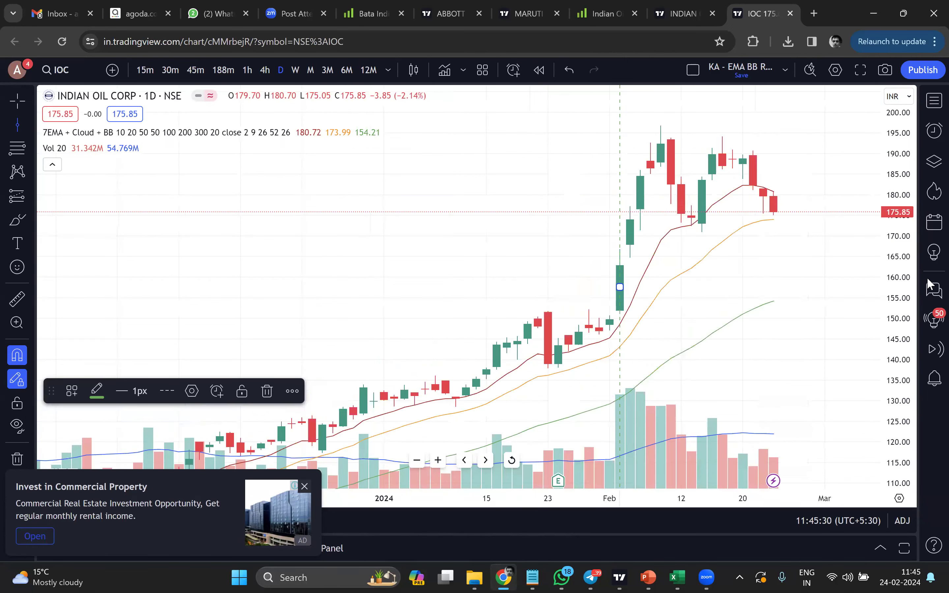
drag(897, 227, 677, 392)
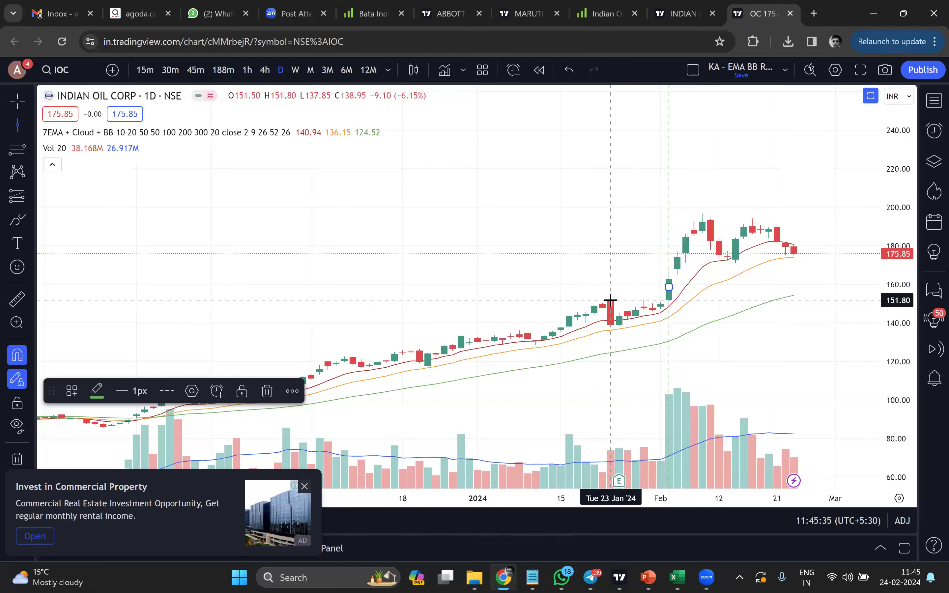
click(17, 71)
mouse_move(89, 99)
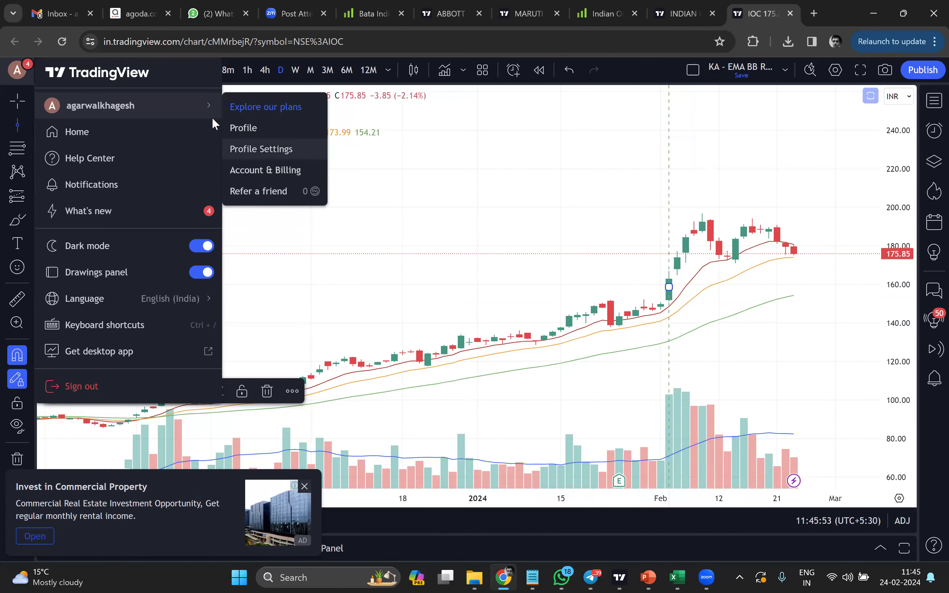
click(264, 129)
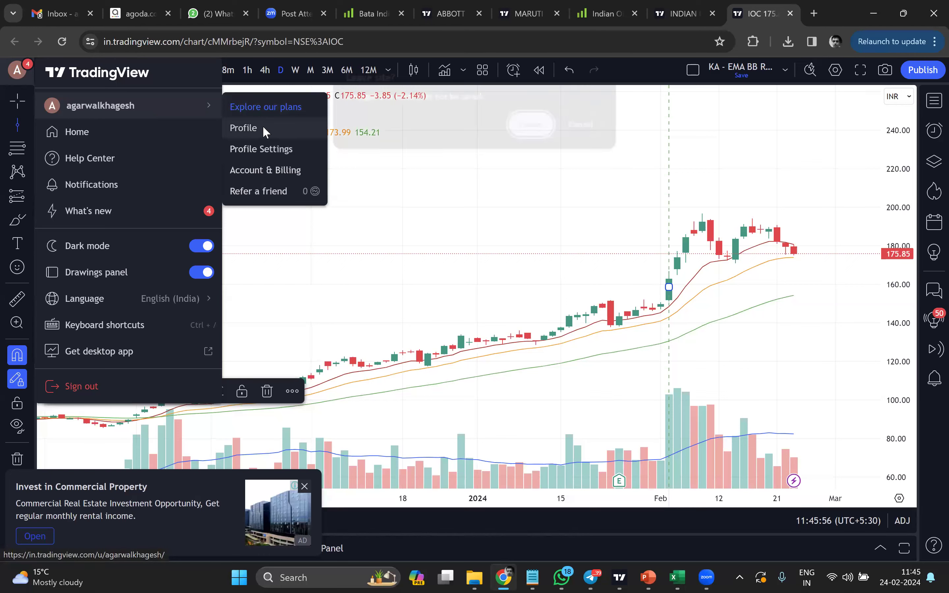
click(534, 125)
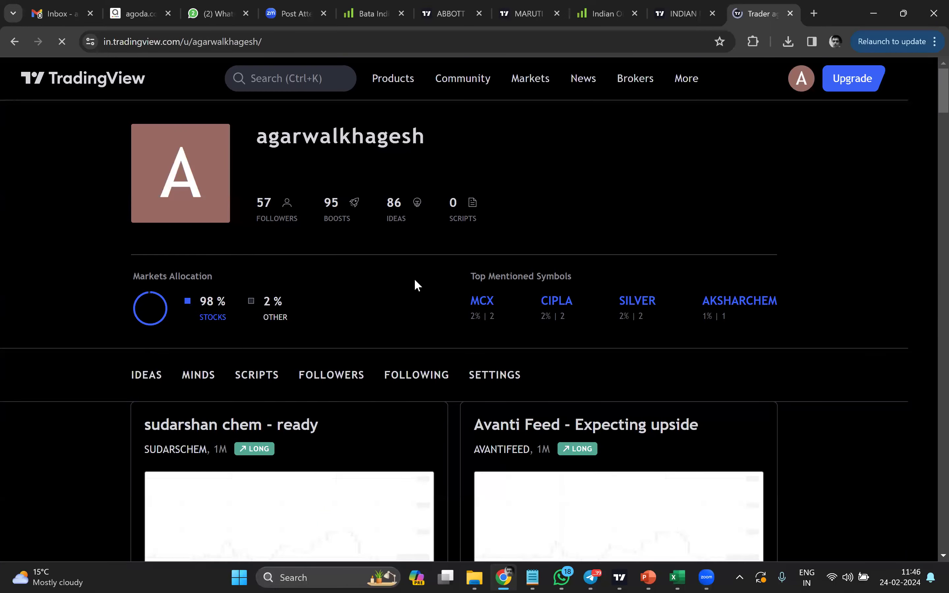
Open the published idea "sudarshan chem - ready", load its new bars to review price action after publication, and close it
scroll(201, 356, down, 3)
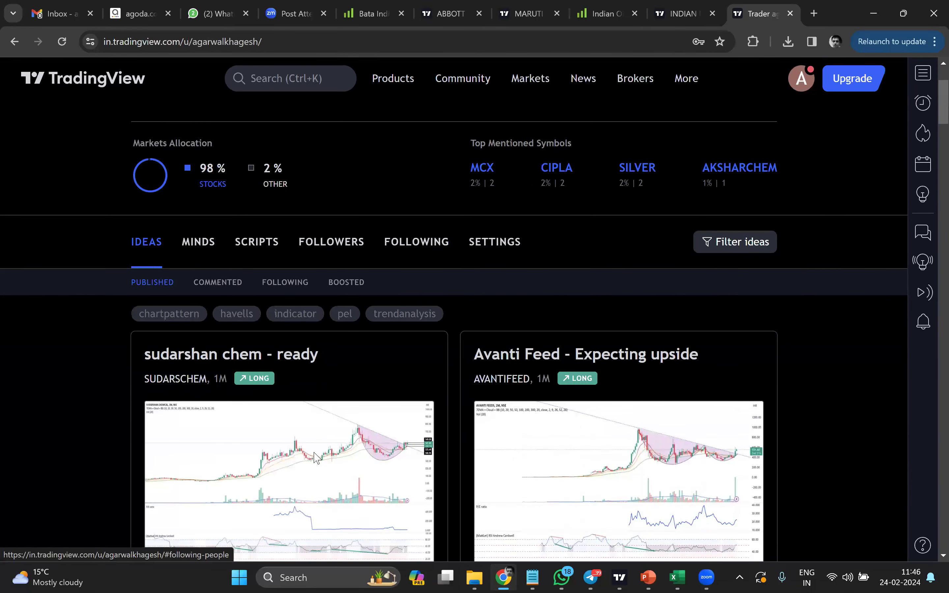
scroll(242, 209, down, 4)
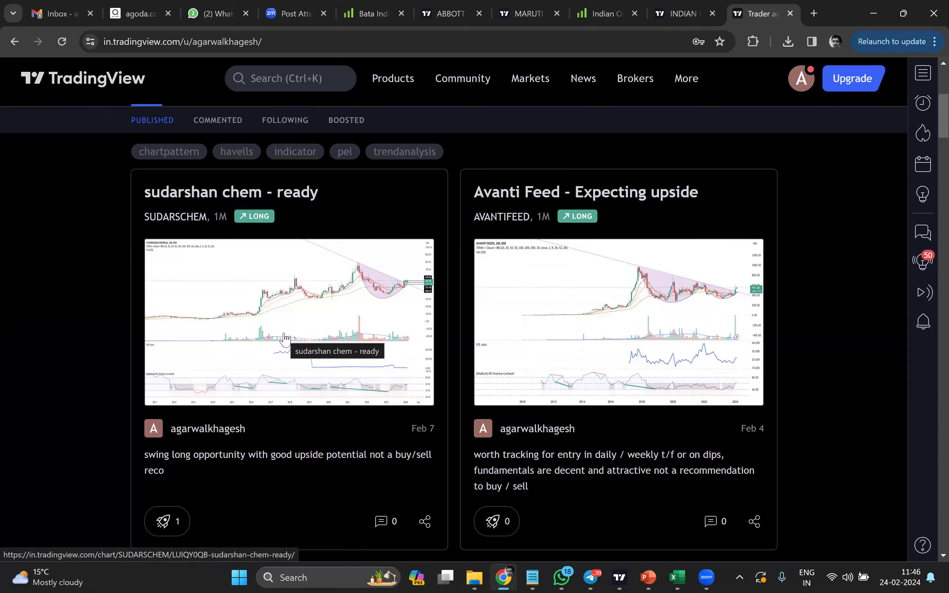
click(283, 333)
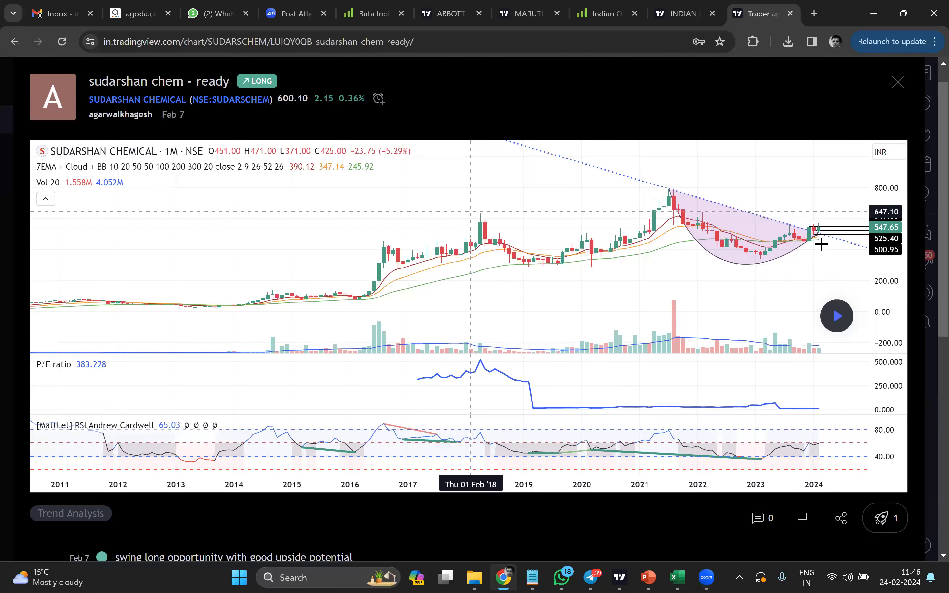
click(837, 318)
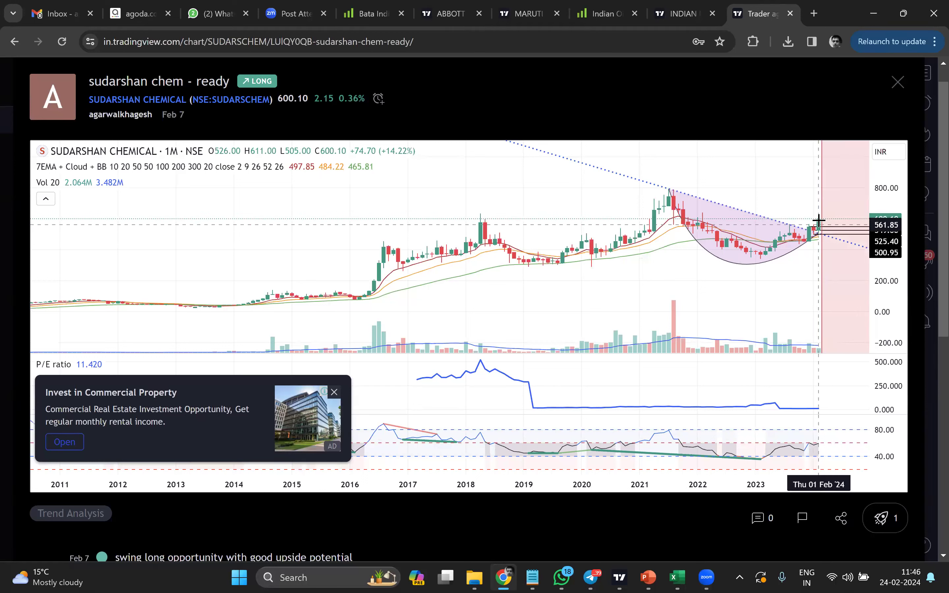
click(898, 84)
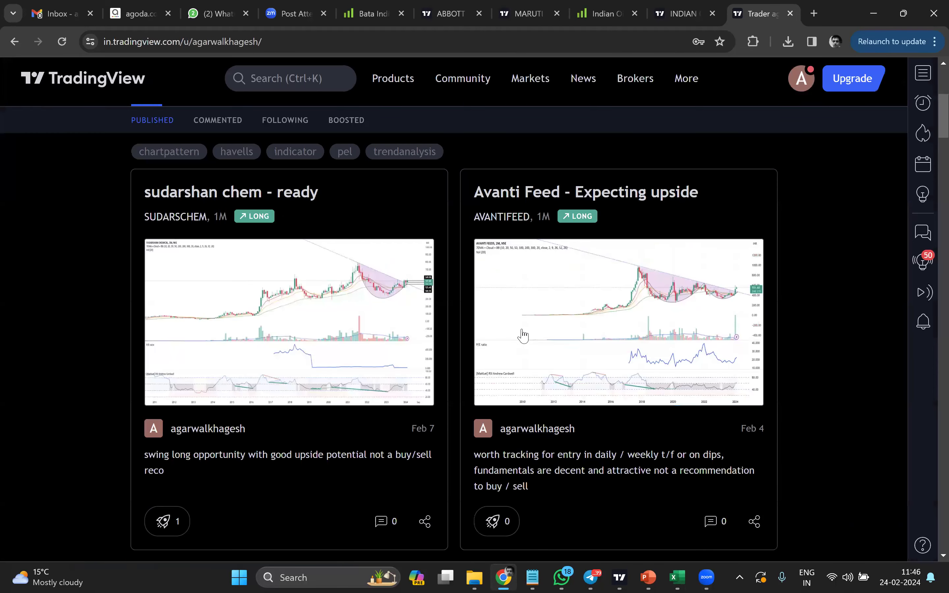
Open the published idea "CIPLA - ready !!", load its new bars to review price action after publication, and close it
scroll(522, 341, down, 2)
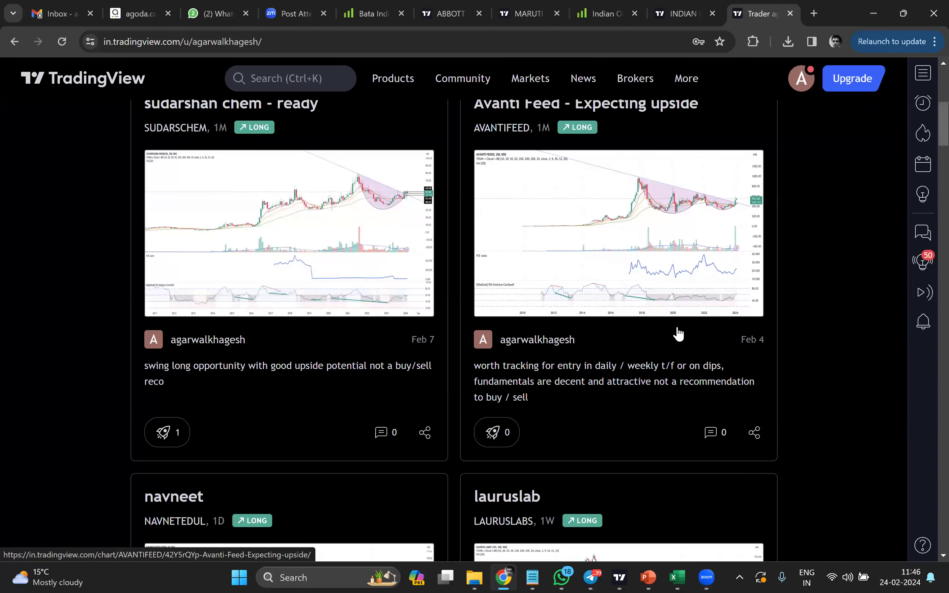
scroll(679, 334, down, 15)
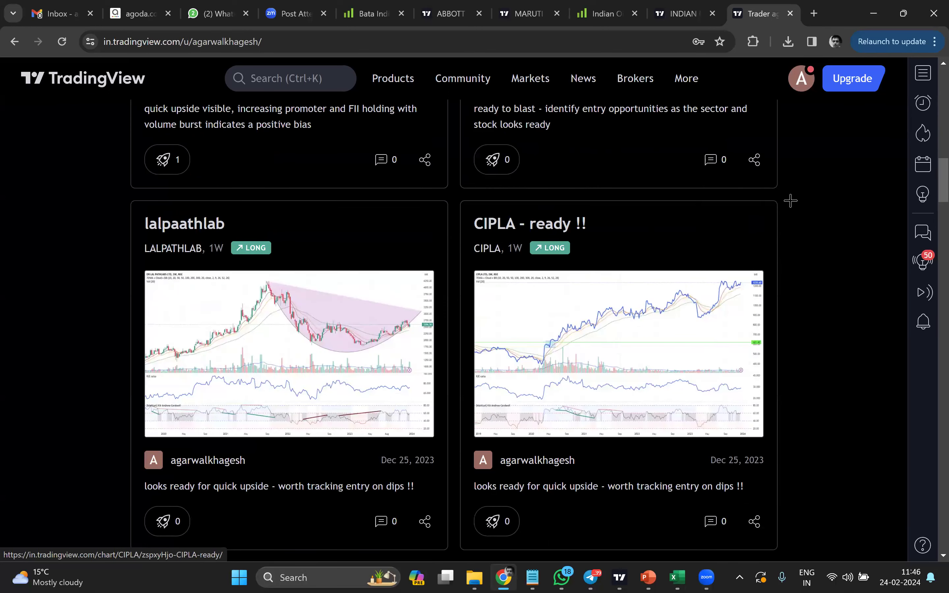
click(895, 202)
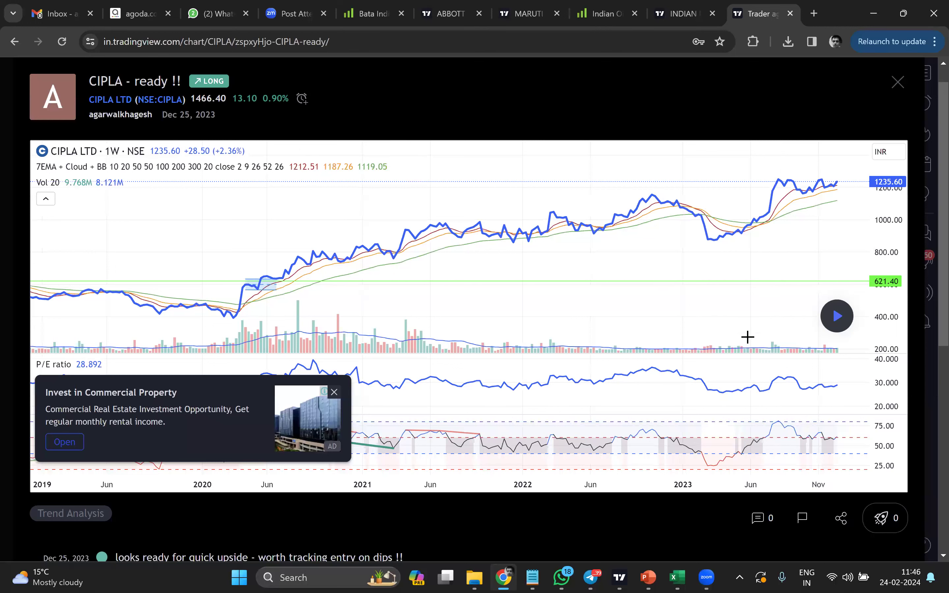
click(838, 318)
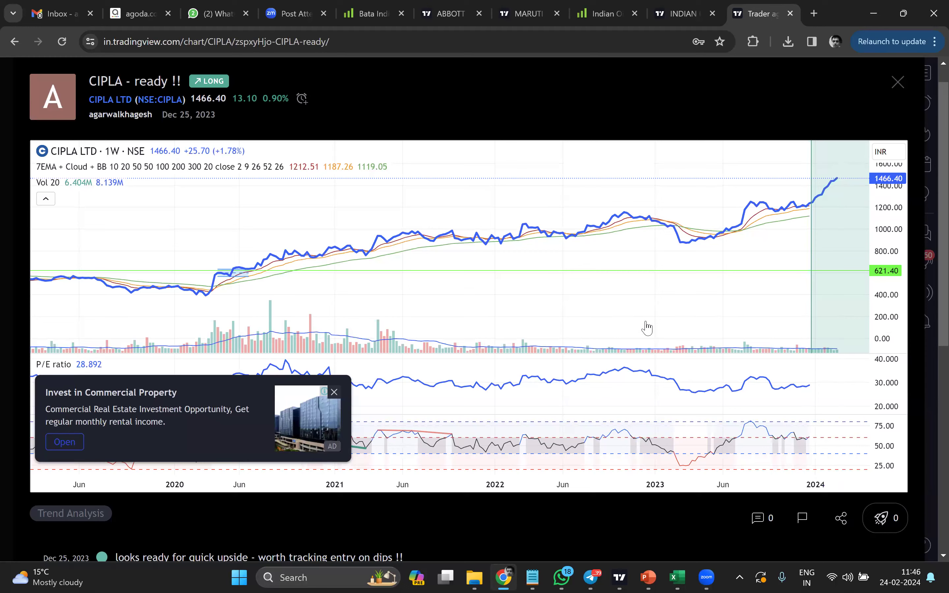
key(Escape)
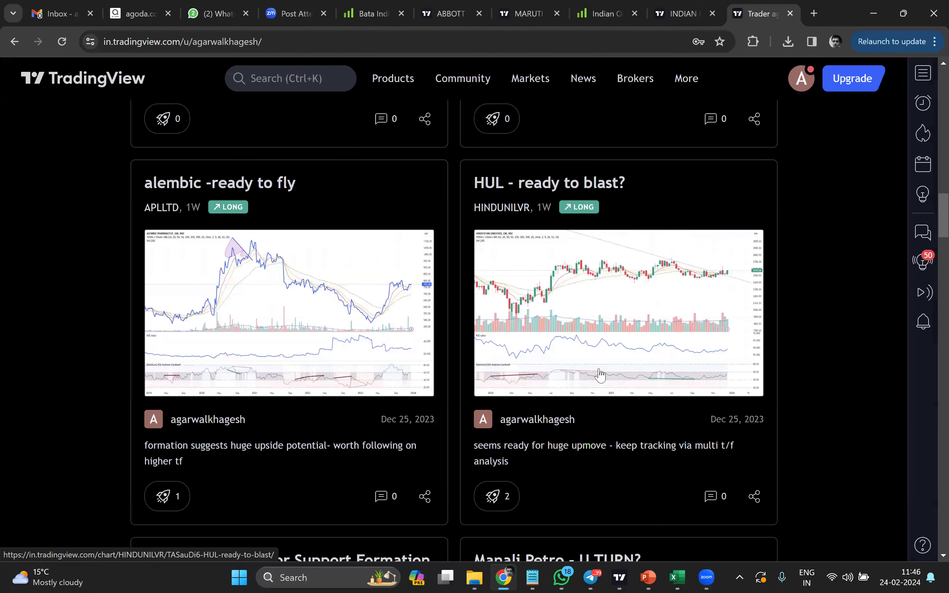
Review the published idea "Zyduslife - C&H Breakout on D/W" with its new bars loaded, and close it
scroll(600, 375, down, 6)
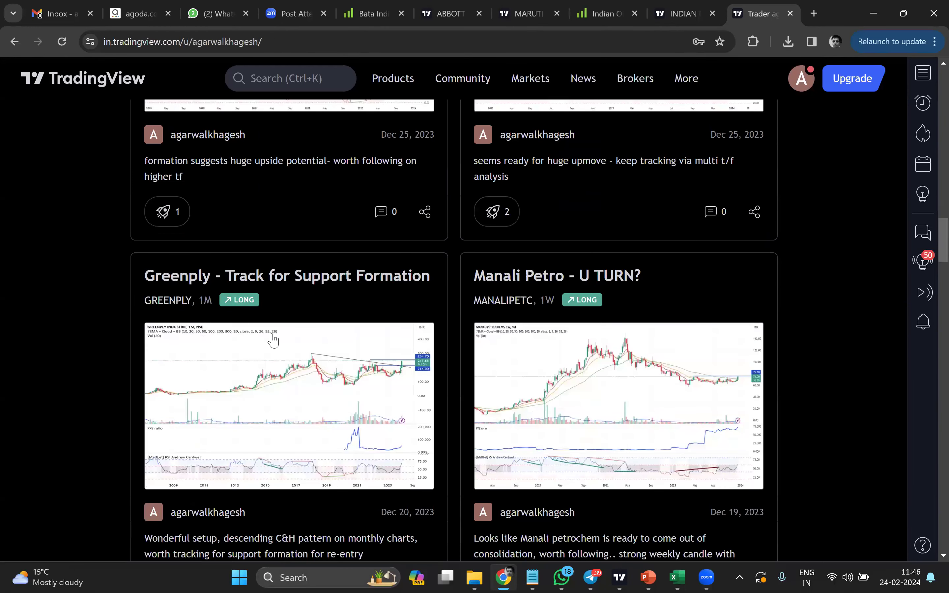
scroll(273, 336, down, 3)
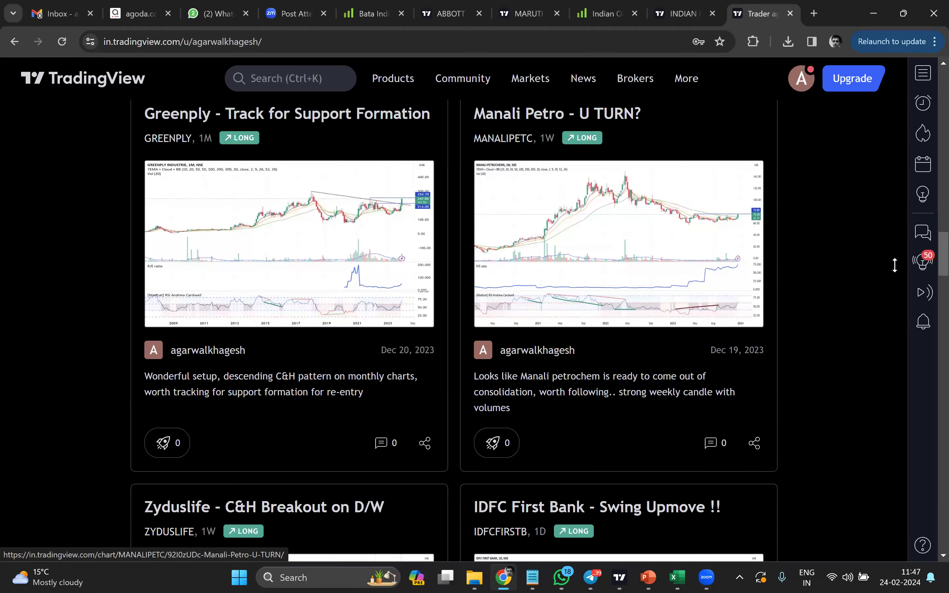
scroll(894, 265, down, 6)
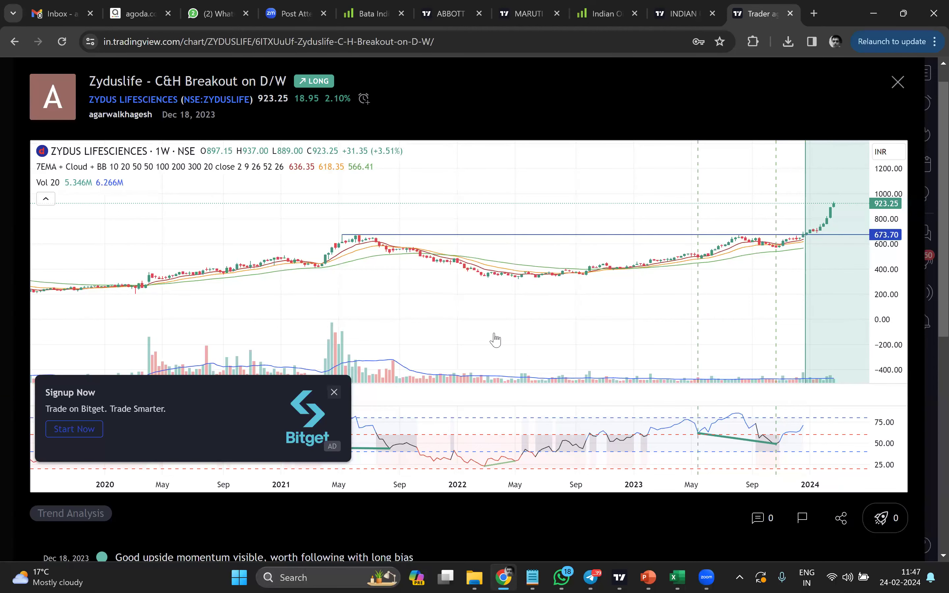
key(Escape)
Review the published idea "WIPRO - ready to blast?" with the bars that followed its publication, and close it
scroll(317, 265, down, 4)
key(Return)
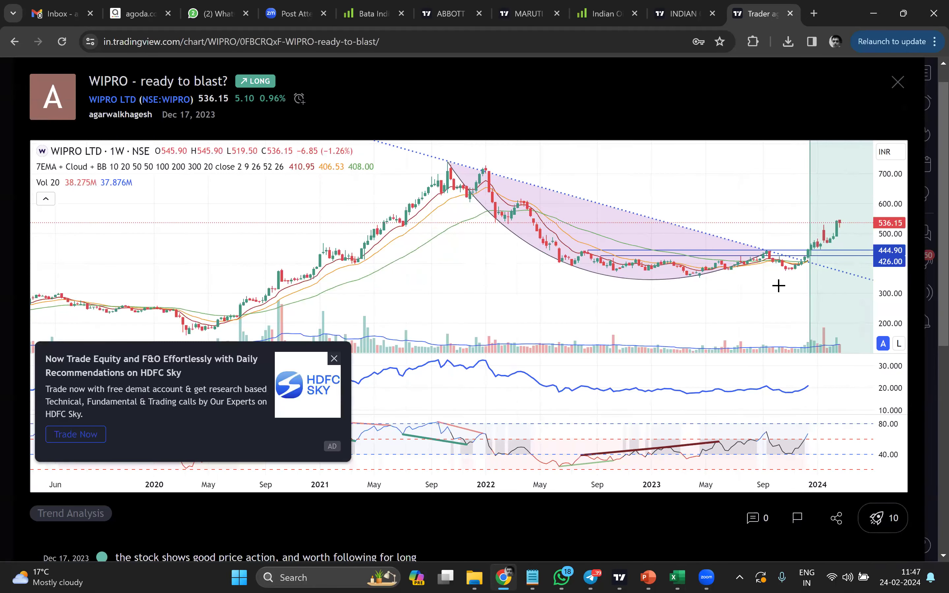
key(Escape)
Go to the older published ideas, open "AHLUCONT - fresh upside?", load its new bars for review, and close it
scroll(421, 361, down, 6)
click(419, 360)
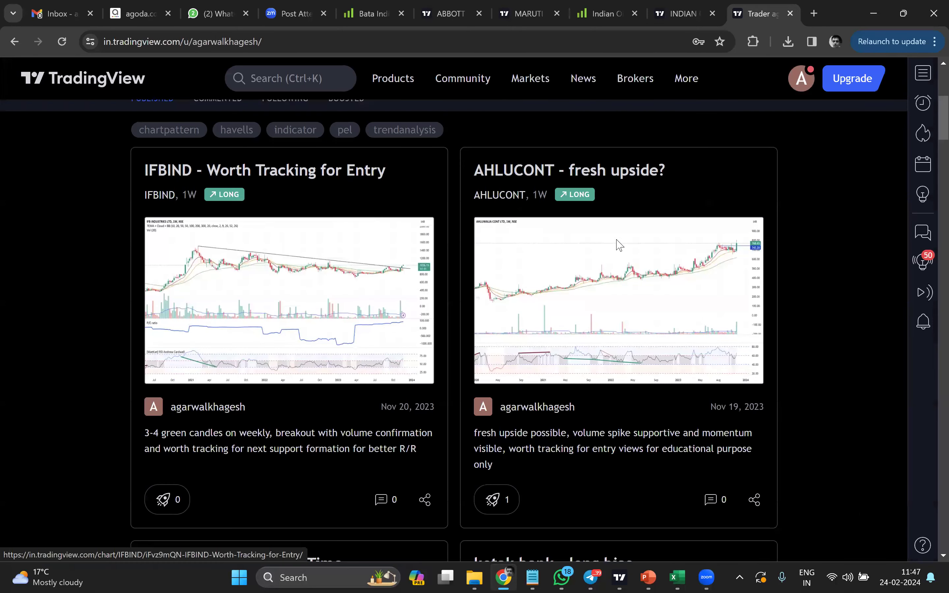
click(616, 239)
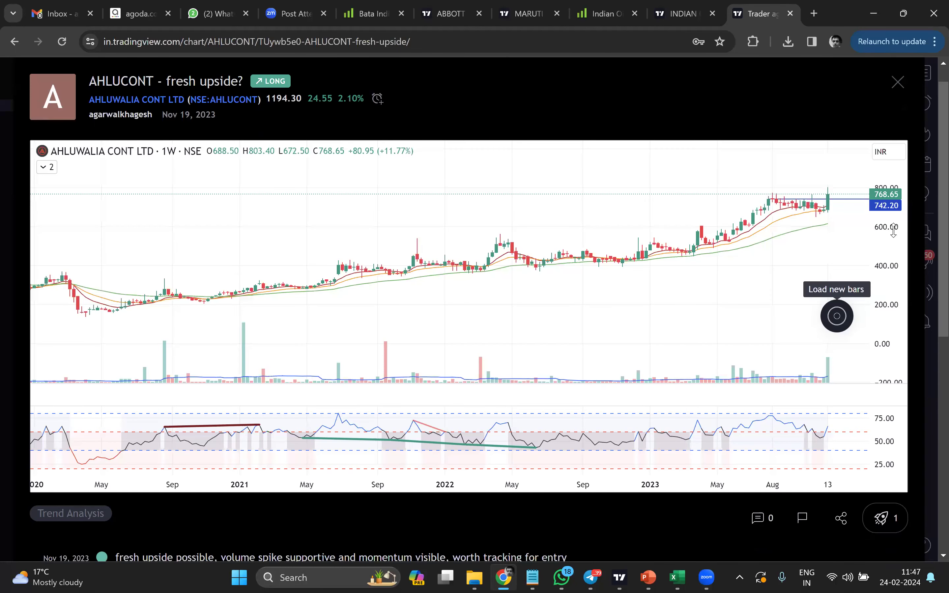
click(837, 316)
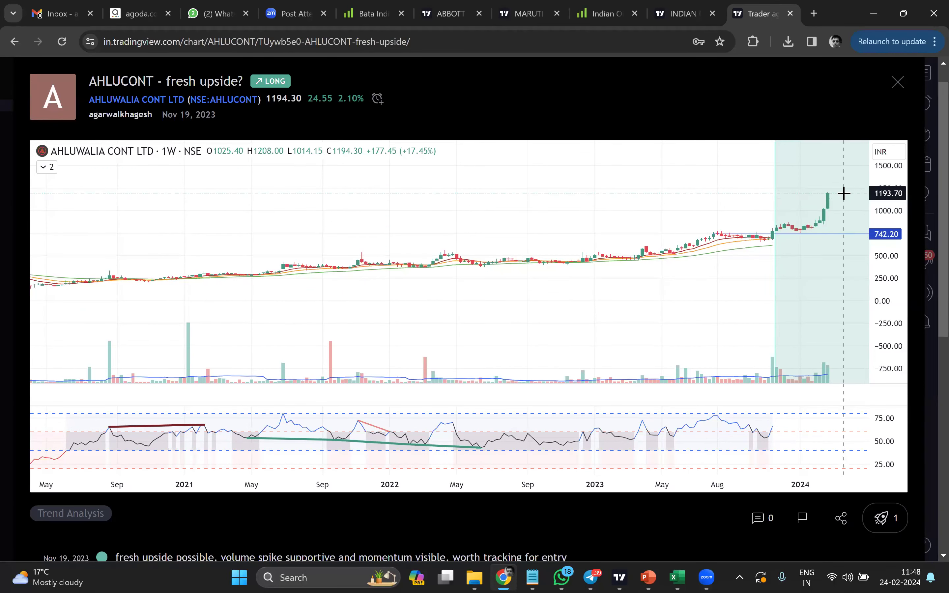
click(897, 82)
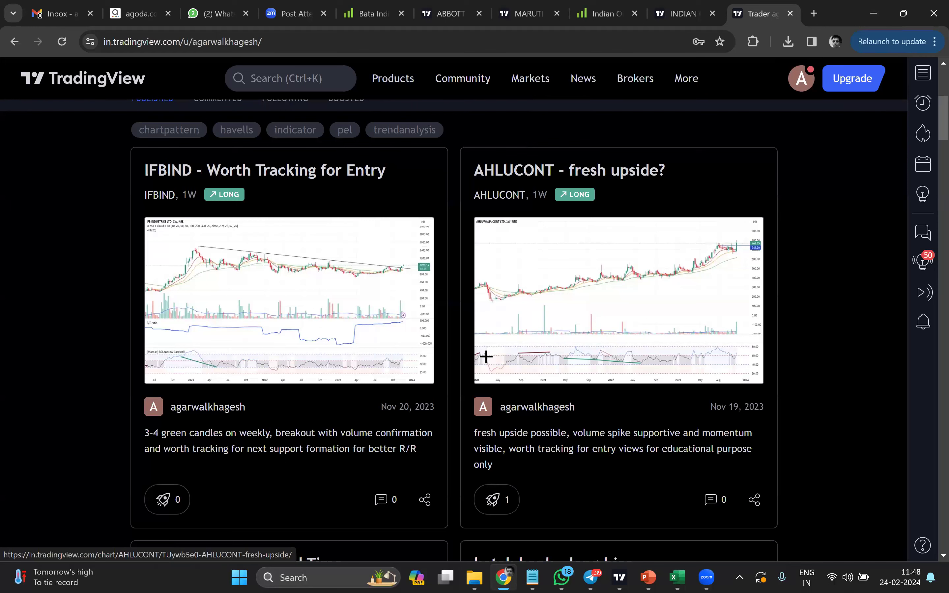
Switch to the Maruti Suzuki chart and set its timeframe to weekly
key(ctrl+7)
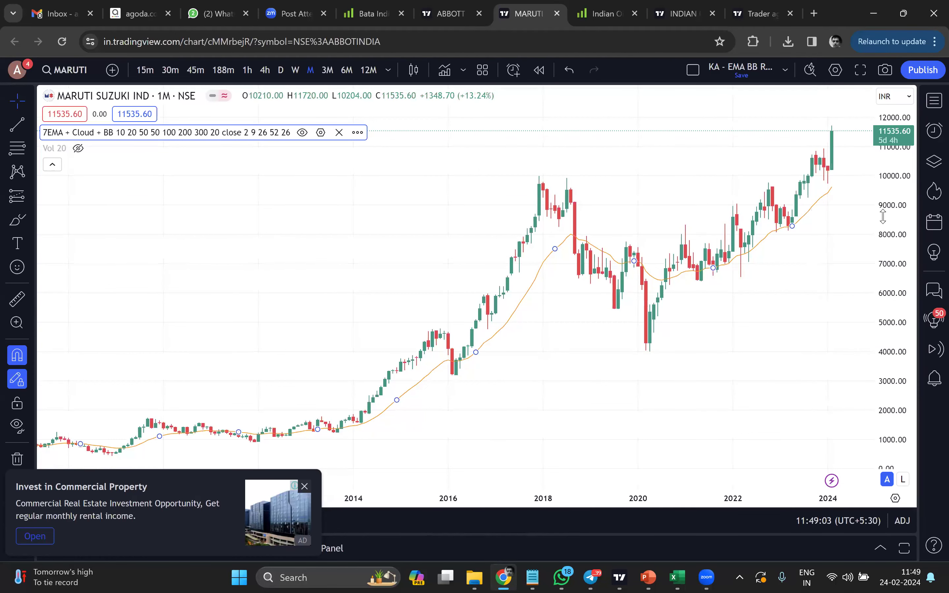
scroll(882, 248, down, 2)
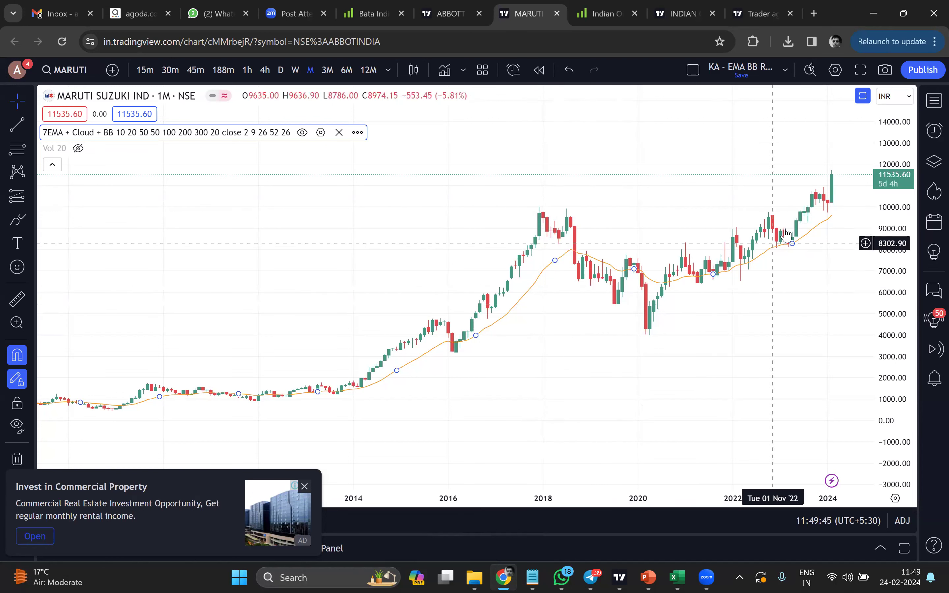
click(298, 69)
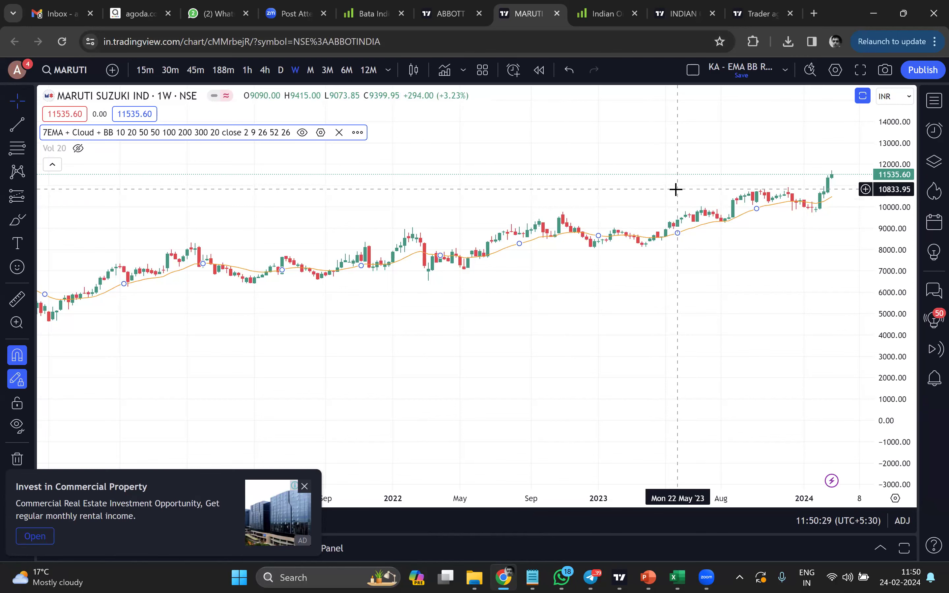
Switch to the Bollinger Analysis workbook in Excel and select the pivot's RSI values from GULFOILLUB down to CUMMINSIND
click(678, 576)
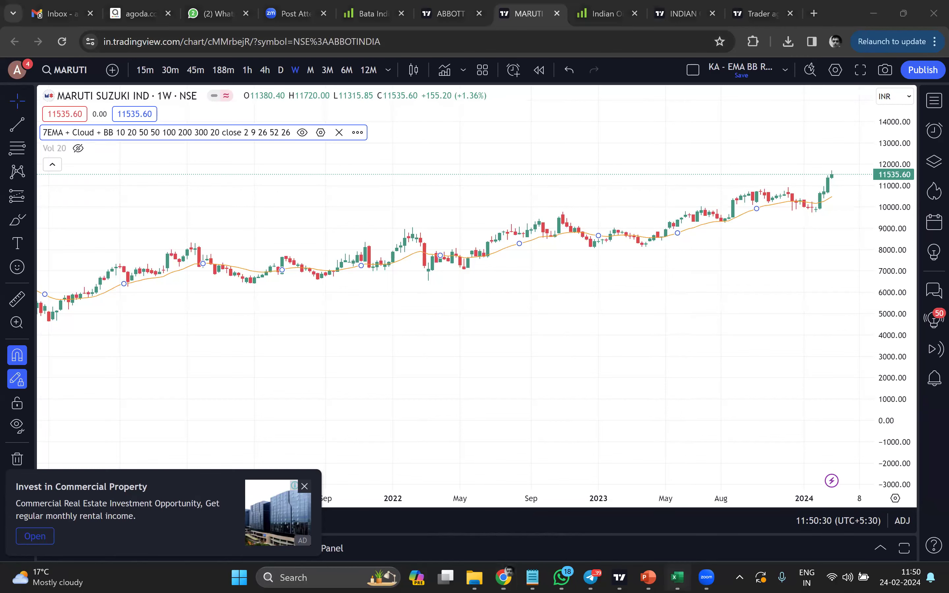
drag(677, 278, 659, 414)
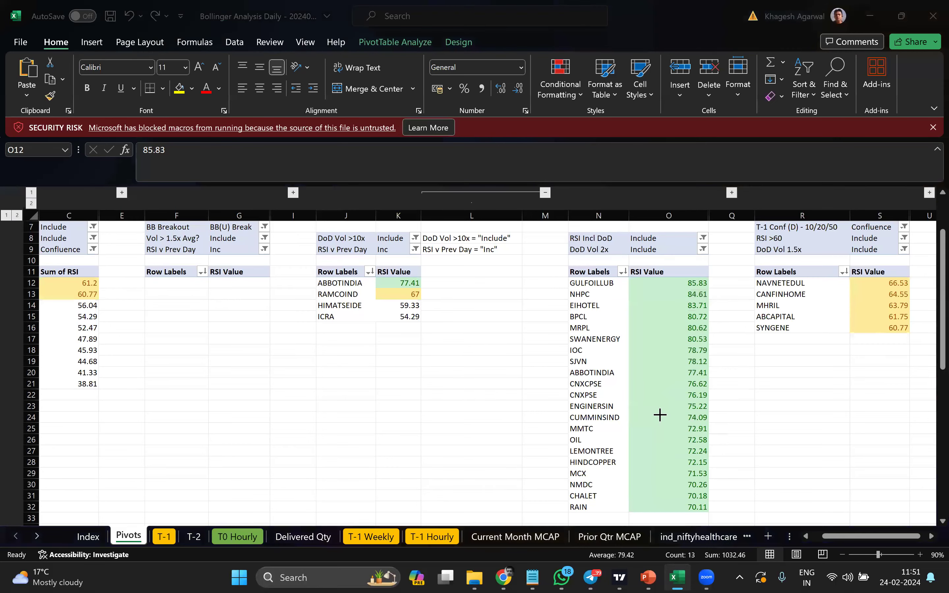
Return to the TradingView chart and load the NSE stock CASTROLIND in place of Maruti Suzuki
key(alt+Tab)
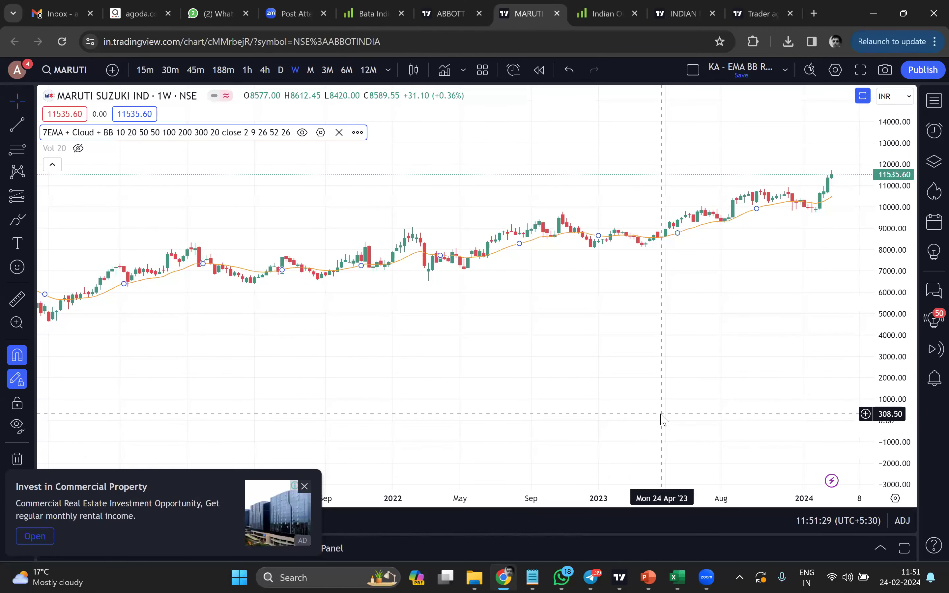
text(CAS)
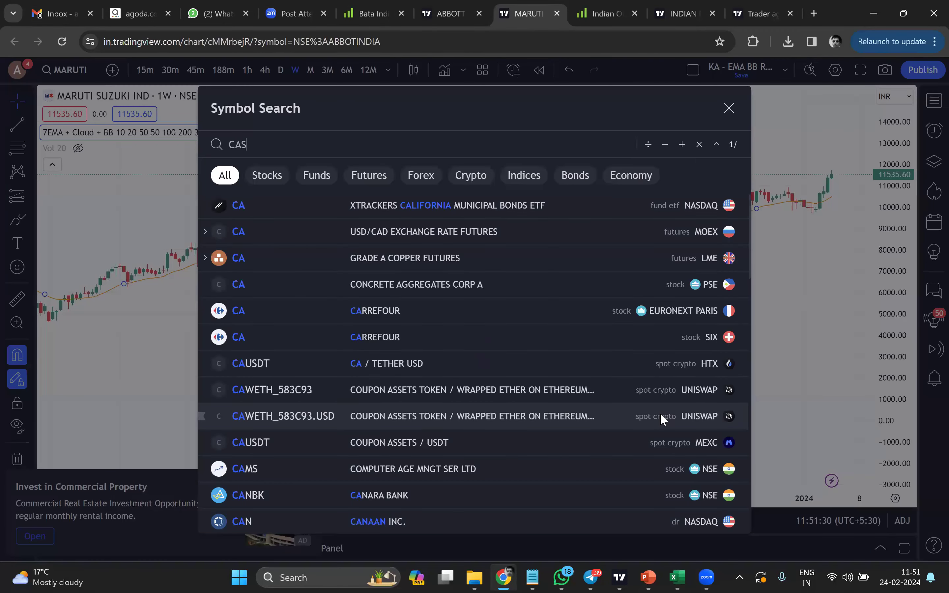
text(TROL)
key(Down)
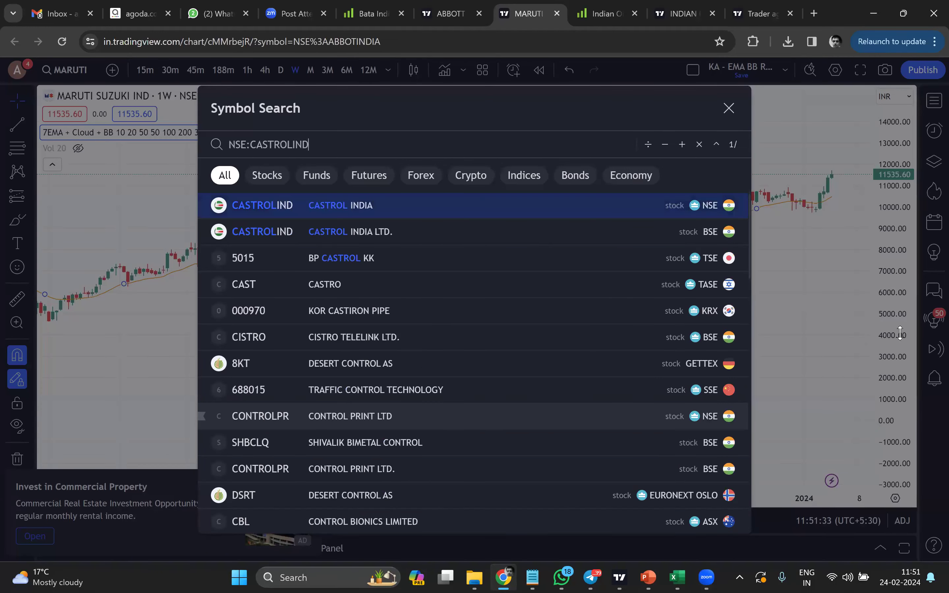
key(Return)
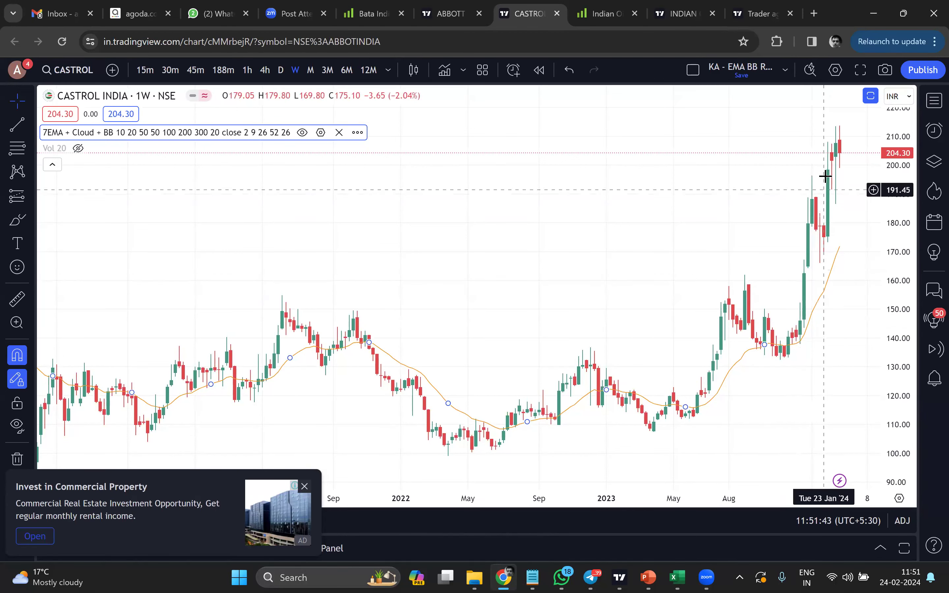
Compress the Castrol India weekly chart's price and time scales to examine its price history from before 2020
drag(909, 298, 595, 503)
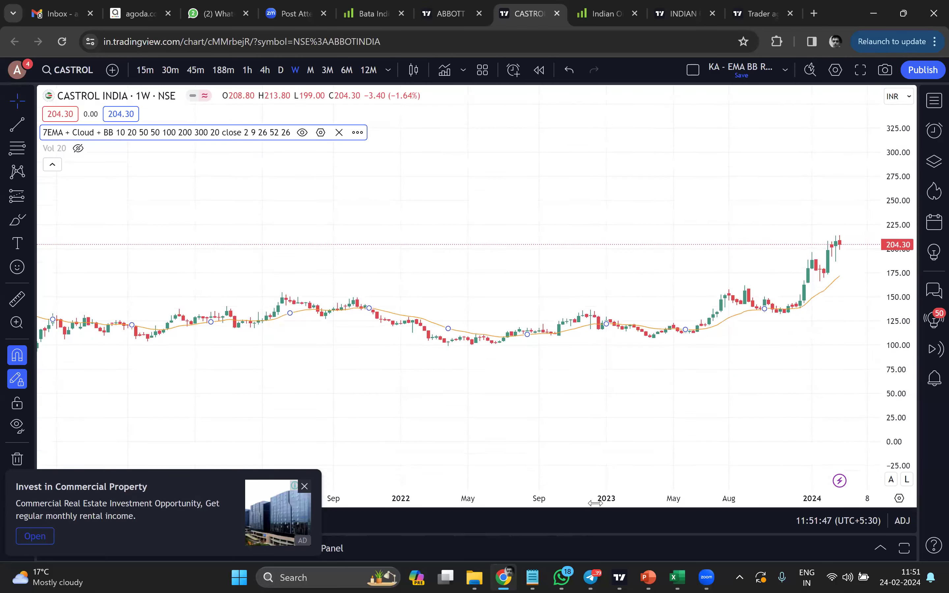
scroll(510, 459, down, 5)
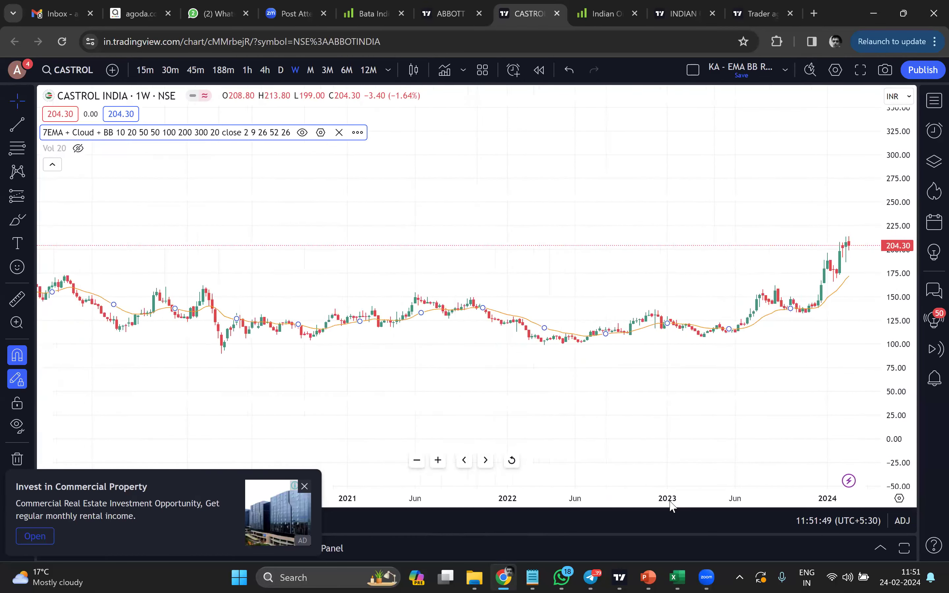
scroll(224, 302, down, 3)
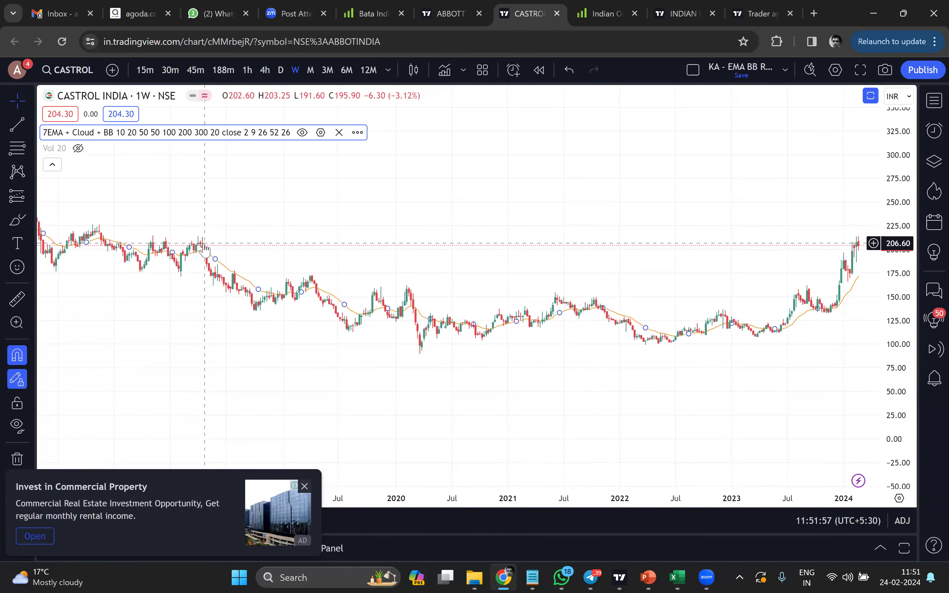
Open screener.in in a new browser tab and bring up the company page for Castrol India Ltd
key(ctrl+t)
text(screener.in)
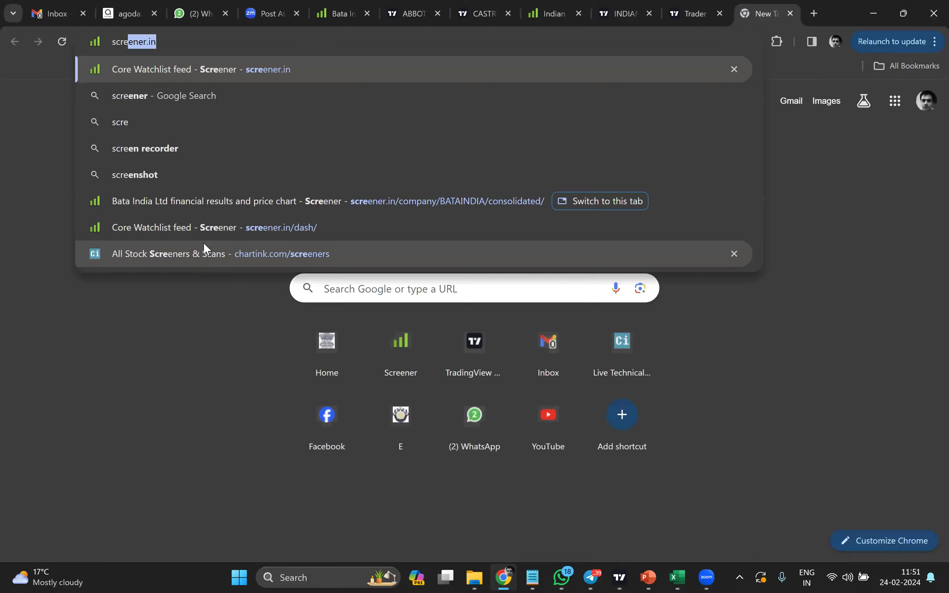
key(Return)
click(681, 73)
text(cas)
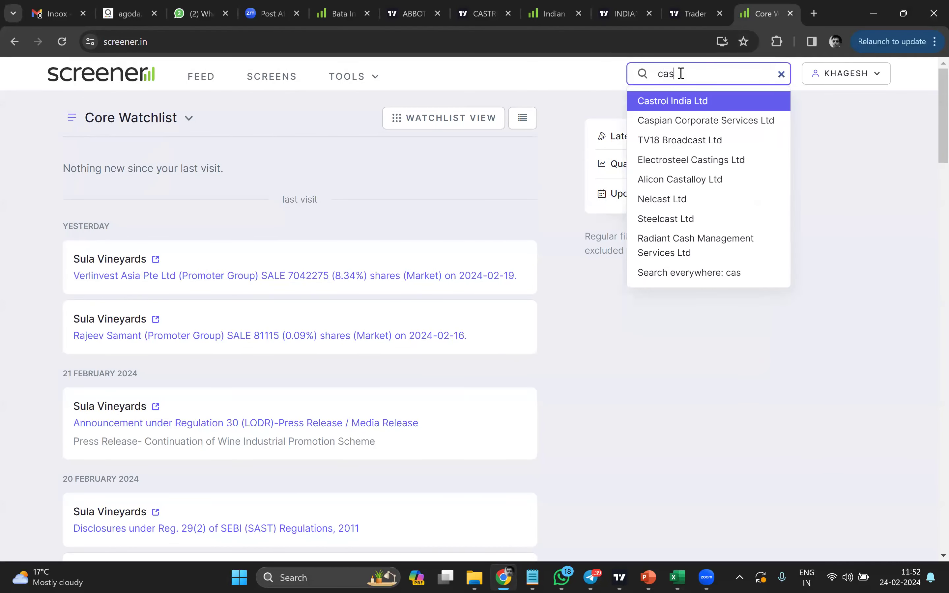
key(Return)
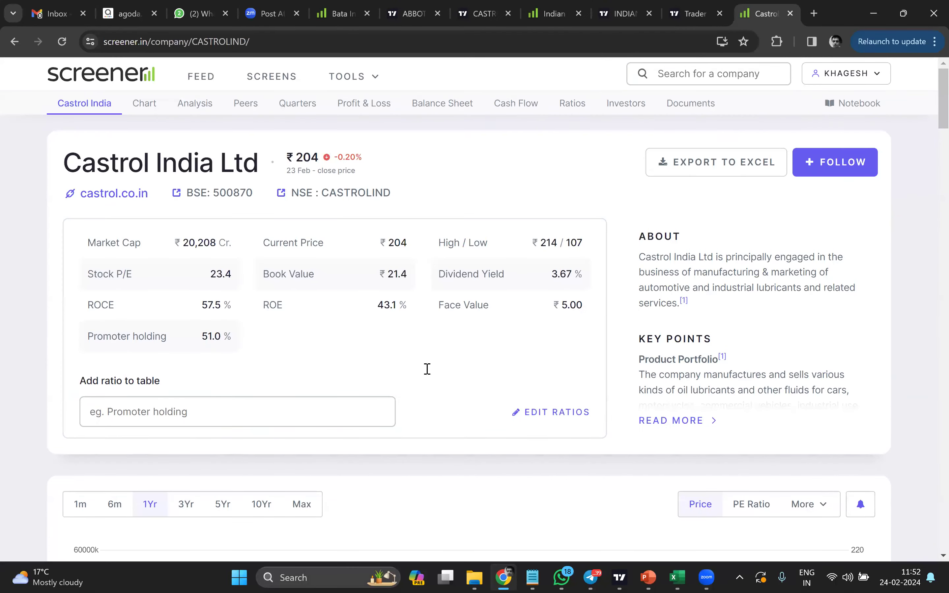
Examine Castrol India's price chart, quarterly results, profit and loss, balance sheet, cash flows, ratios and shareholding pattern
scroll(429, 374, down, 12)
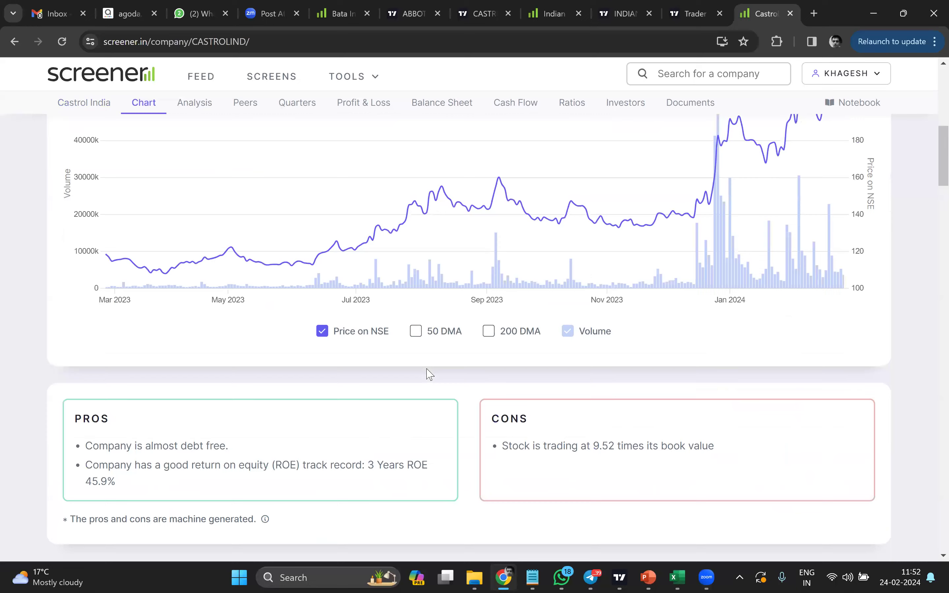
scroll(109, 288, down, 12)
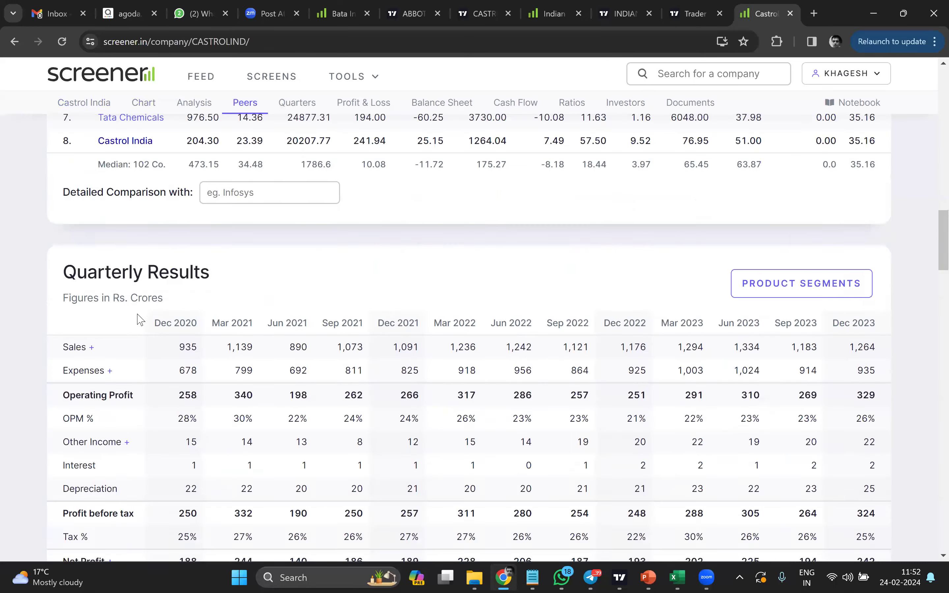
scroll(780, 298, down, 8)
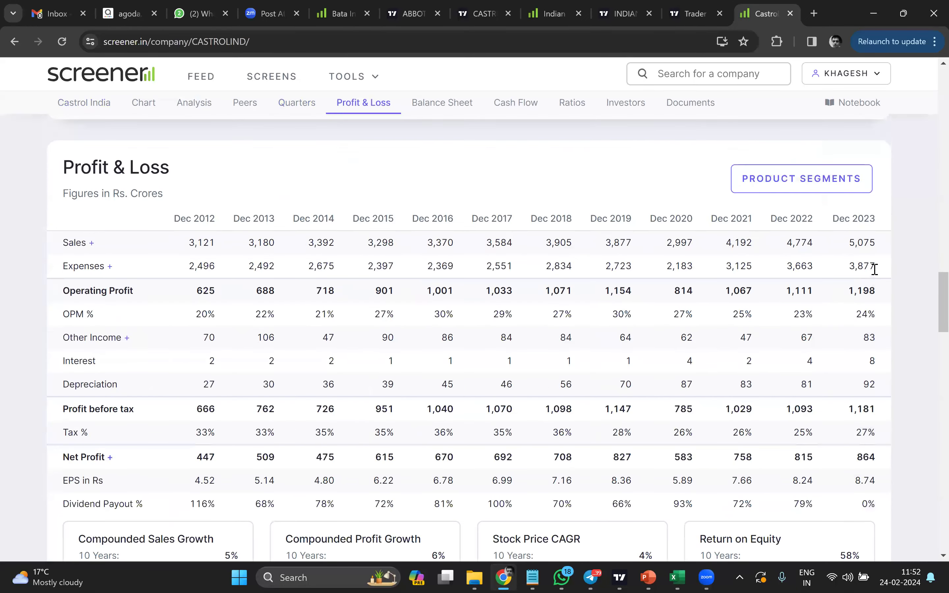
scroll(876, 282, down, 8)
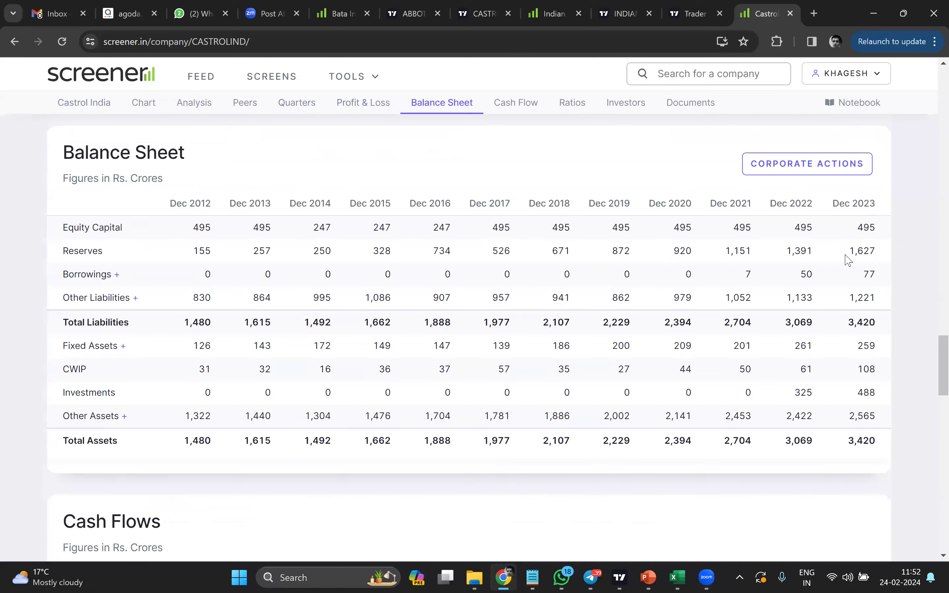
scroll(740, 320, down, 6)
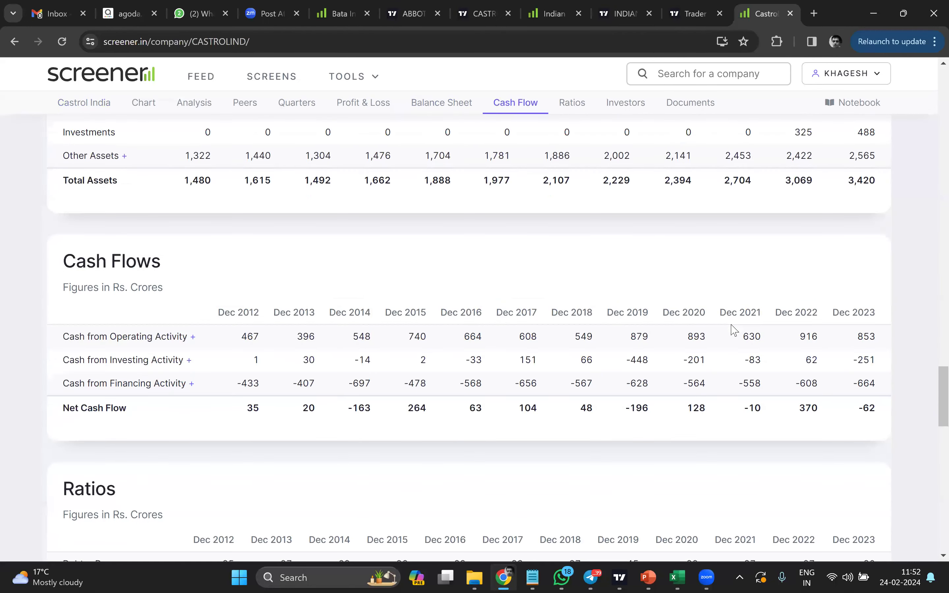
scroll(652, 377, down, 6)
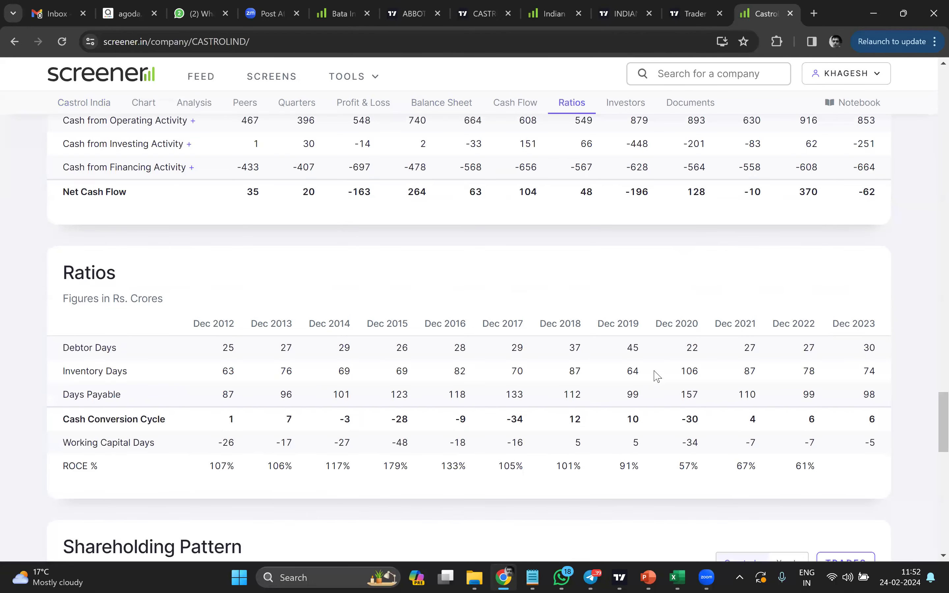
scroll(386, 359, down, 2)
scroll(900, 363, down, 1)
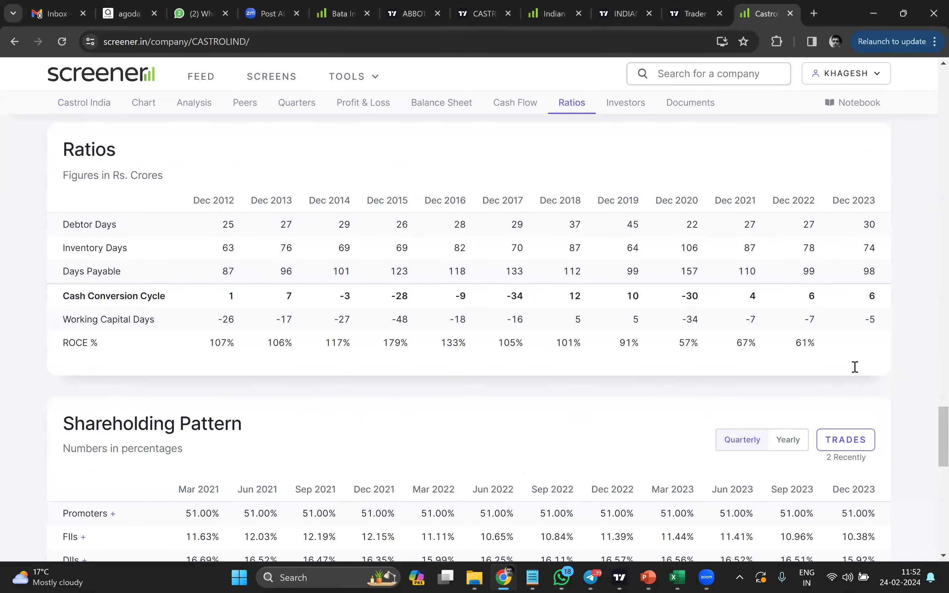
scroll(458, 382, down, 1)
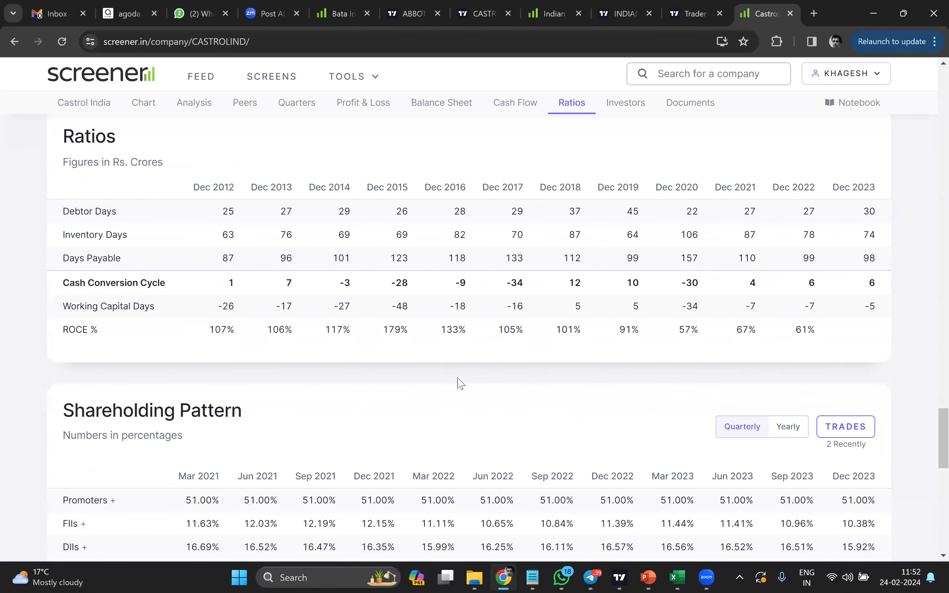
scroll(864, 363, down, 2)
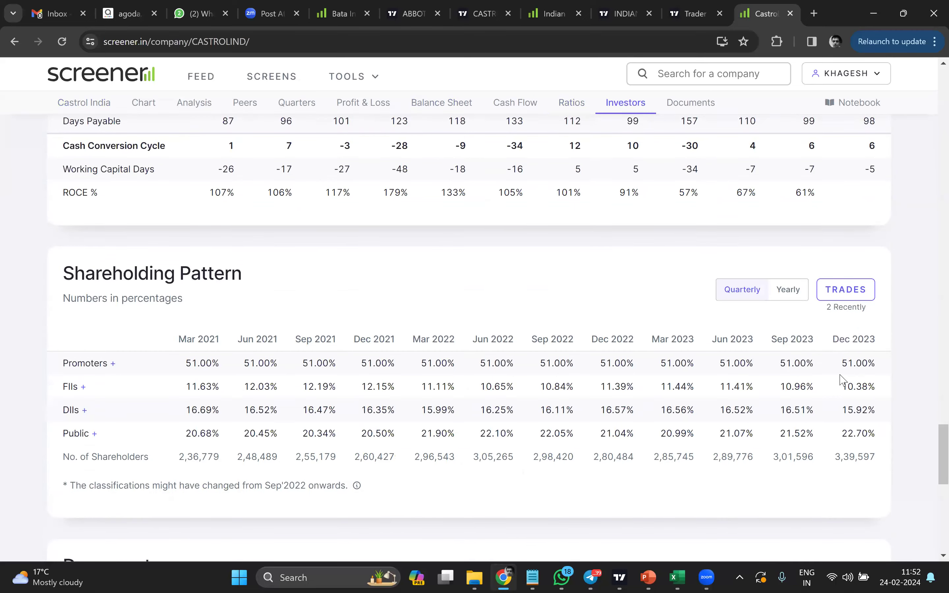
scroll(841, 376, up, 8)
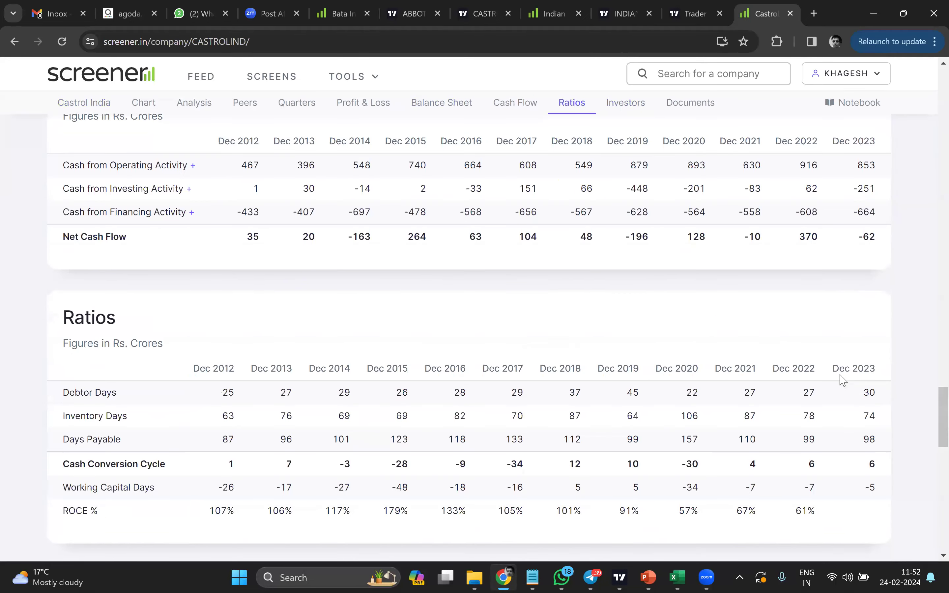
scroll(531, 240, up, 8)
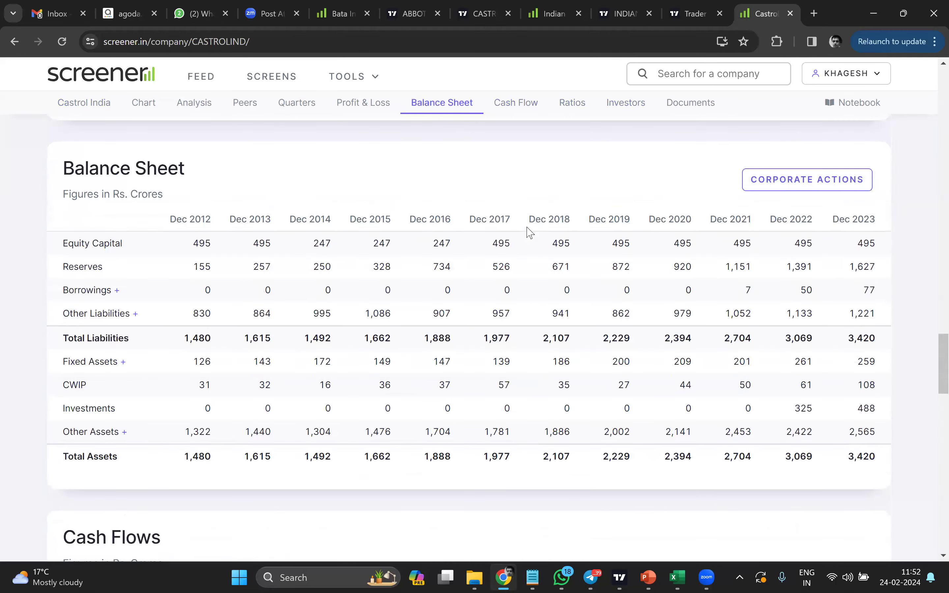
scroll(529, 232, up, 10)
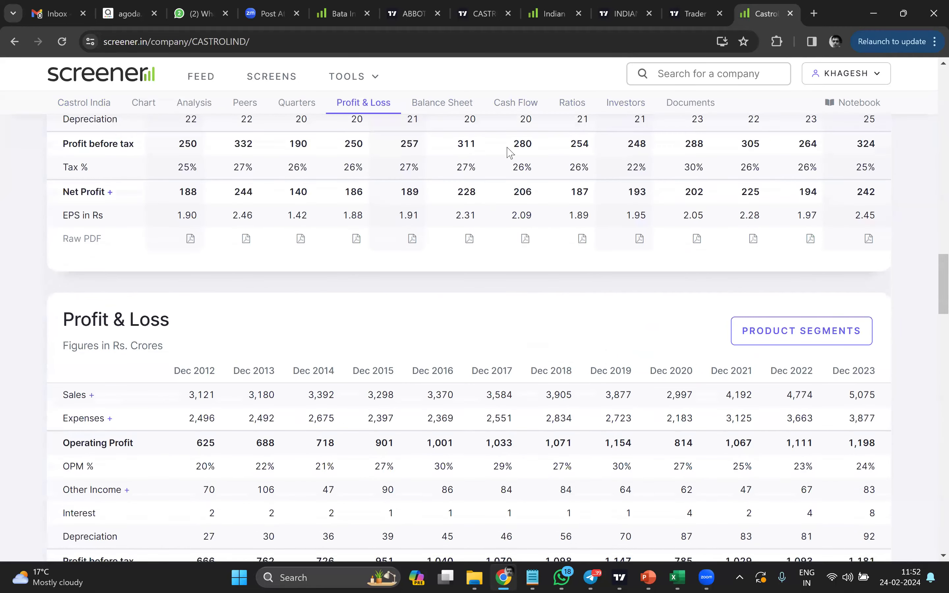
scroll(508, 141, up, 5)
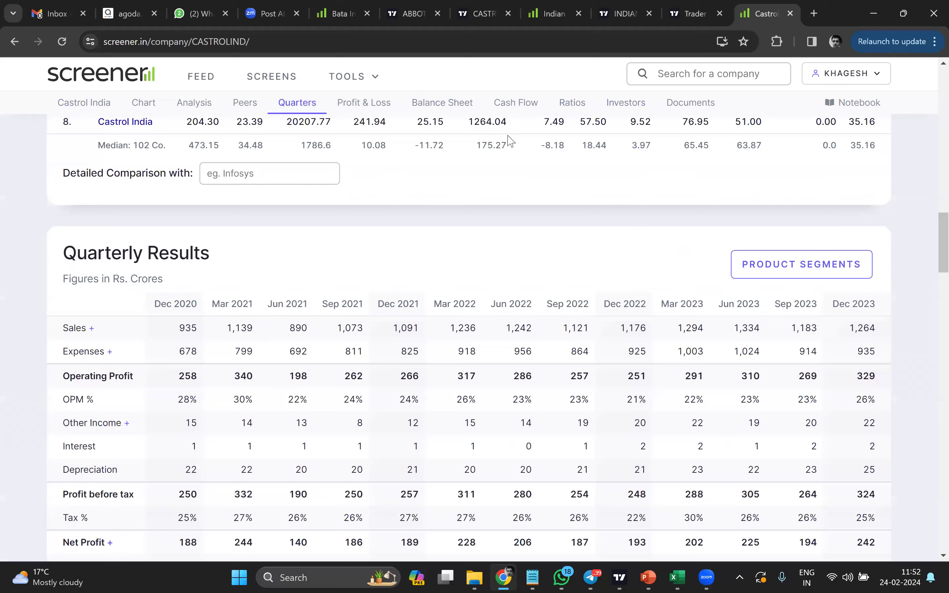
Return to the TradingView chart, load Natco Pharma, compress its price scale and focus the weekly view on 2021 to 2024
key(ctrl+1)
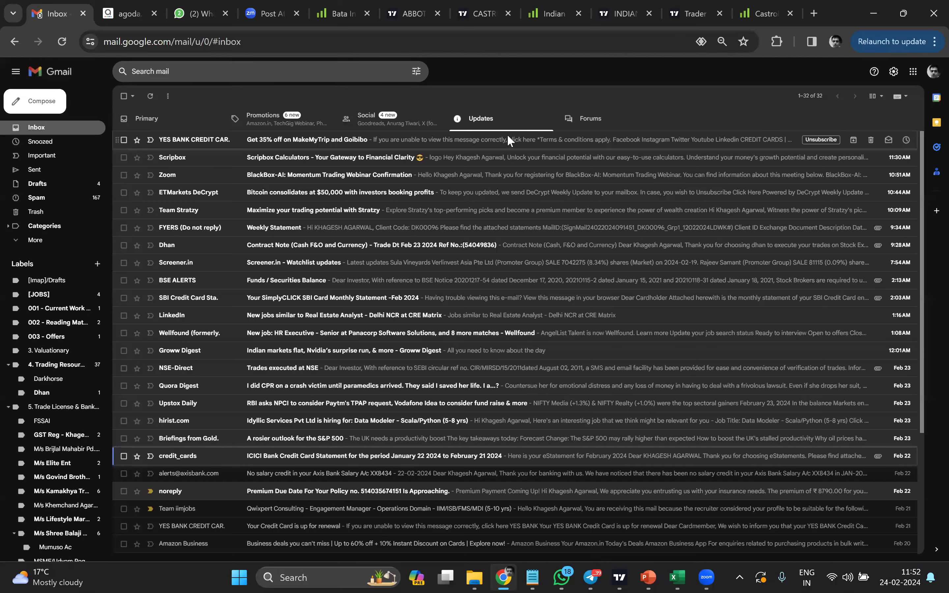
key(ctrl+2)
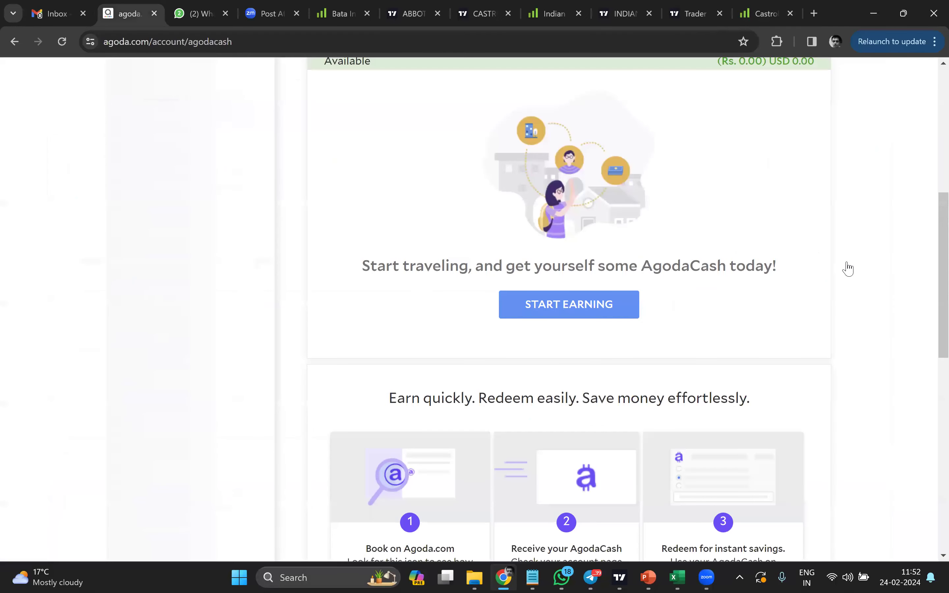
key(ctrl+3)
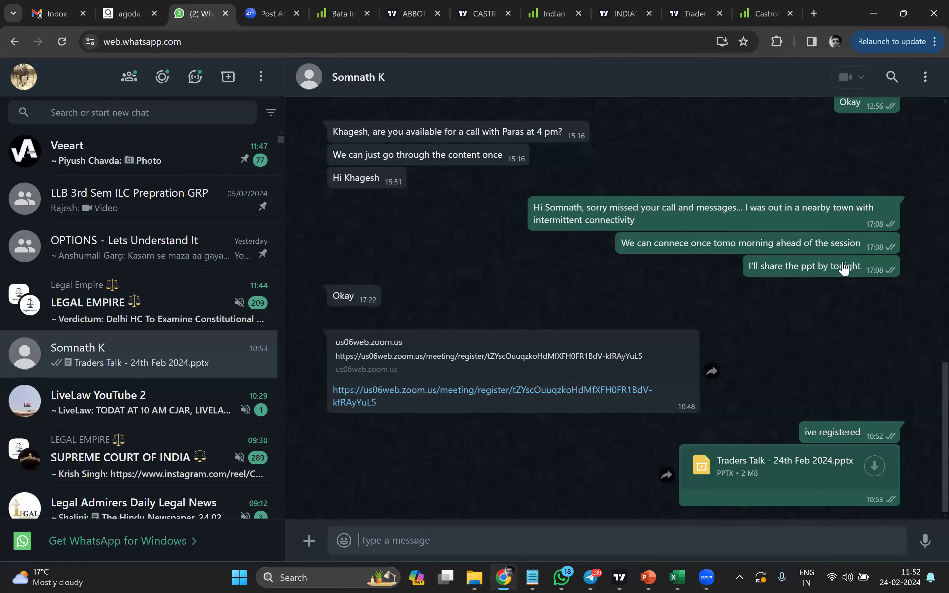
key(ctrl+7)
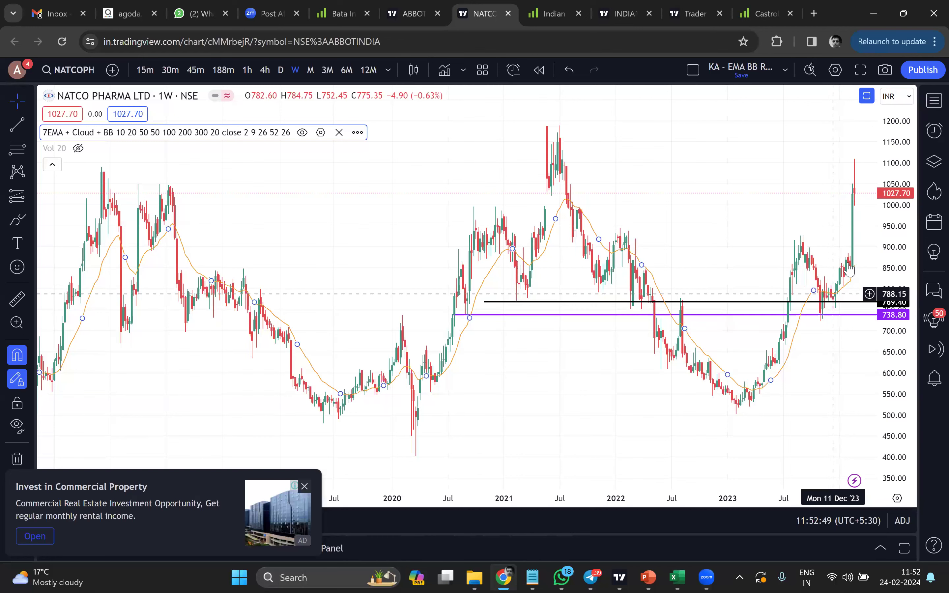
drag(892, 304, 892, 392)
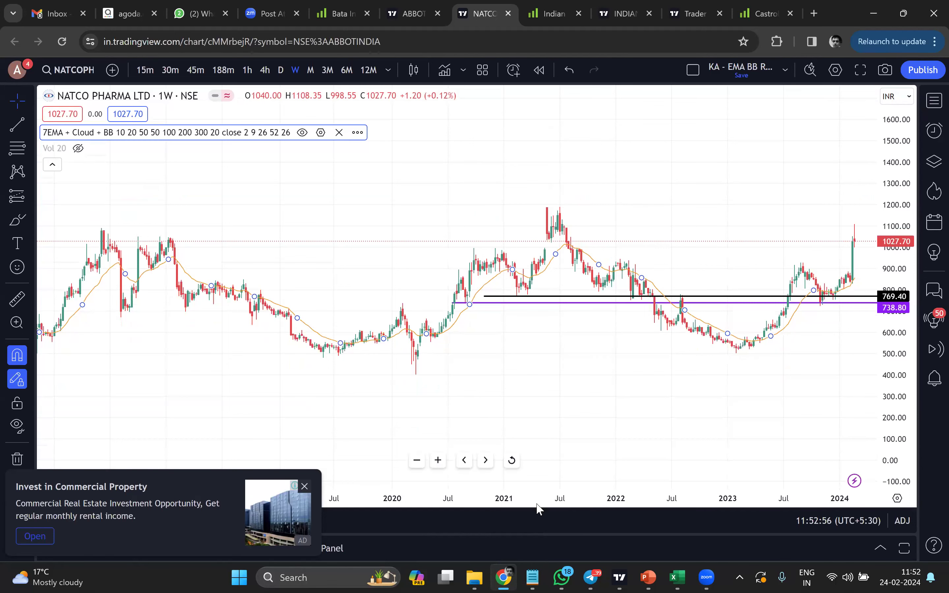
scroll(537, 509, up, 3)
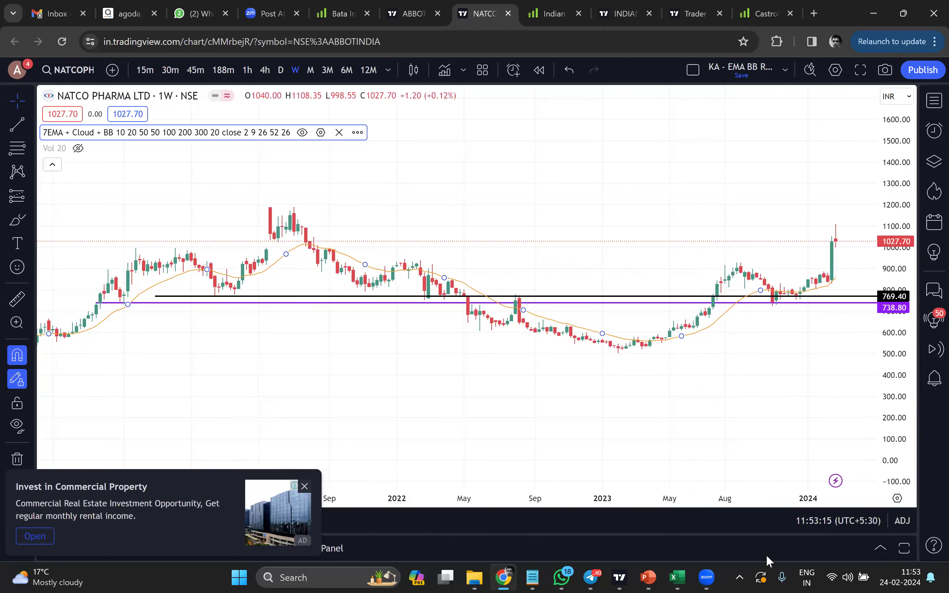
Switch to the Bollinger Analysis workbook in Excel
click(706, 577)
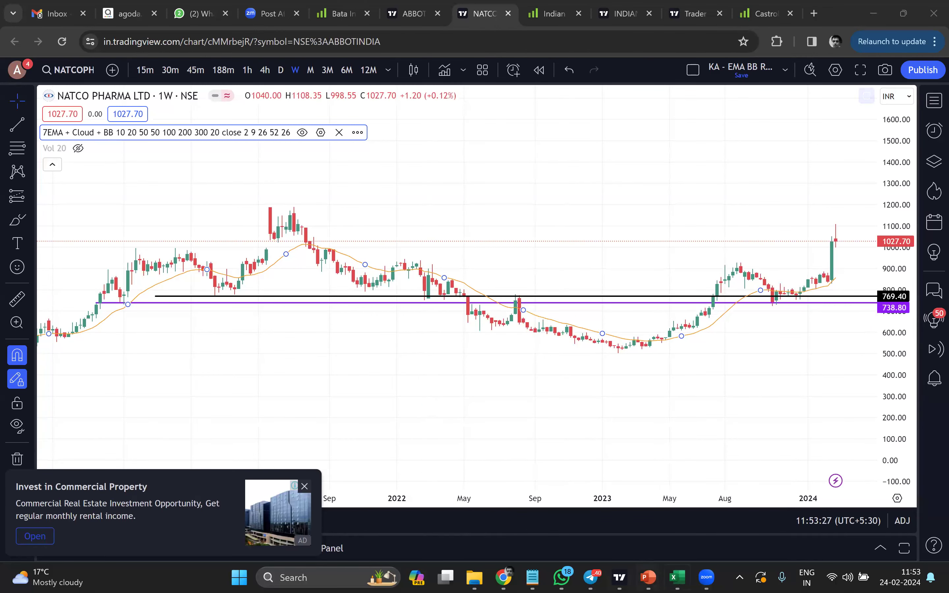
key(alt+Tab)
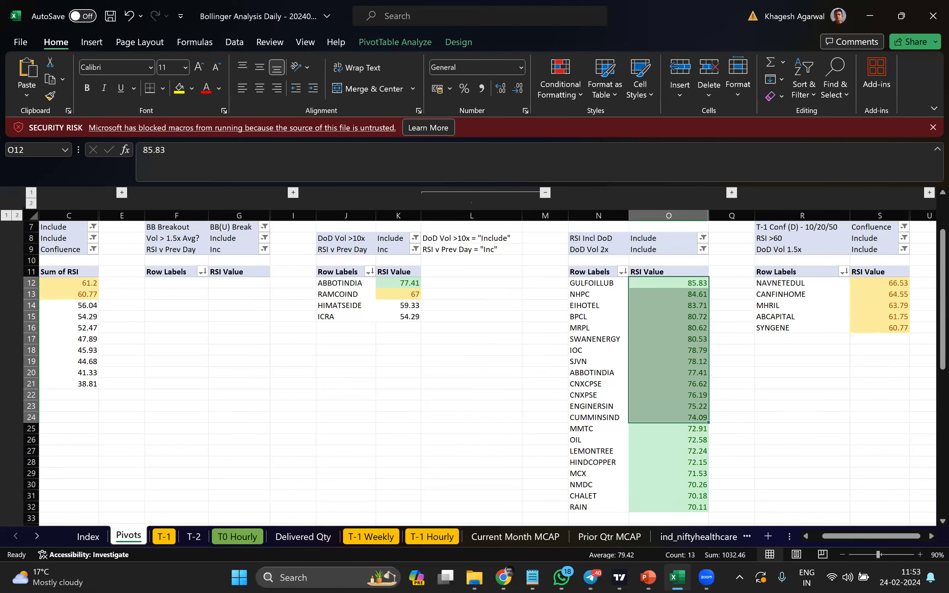
Try to launch the DataBull app from Windows search and again from the recent apps, declining the Microsoft Store lookup
click(293, 577)
text(dataBull)
click(316, 181)
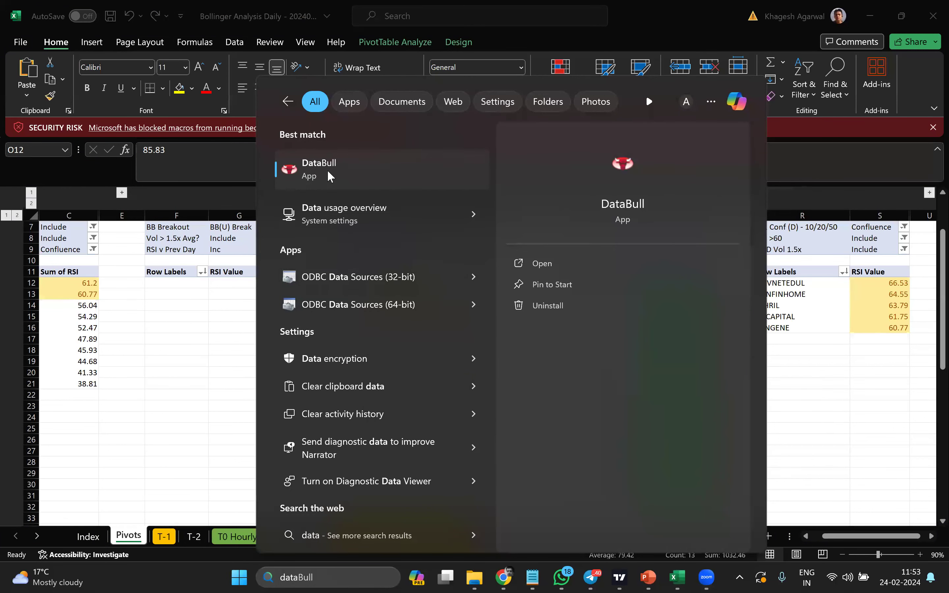
click(304, 173)
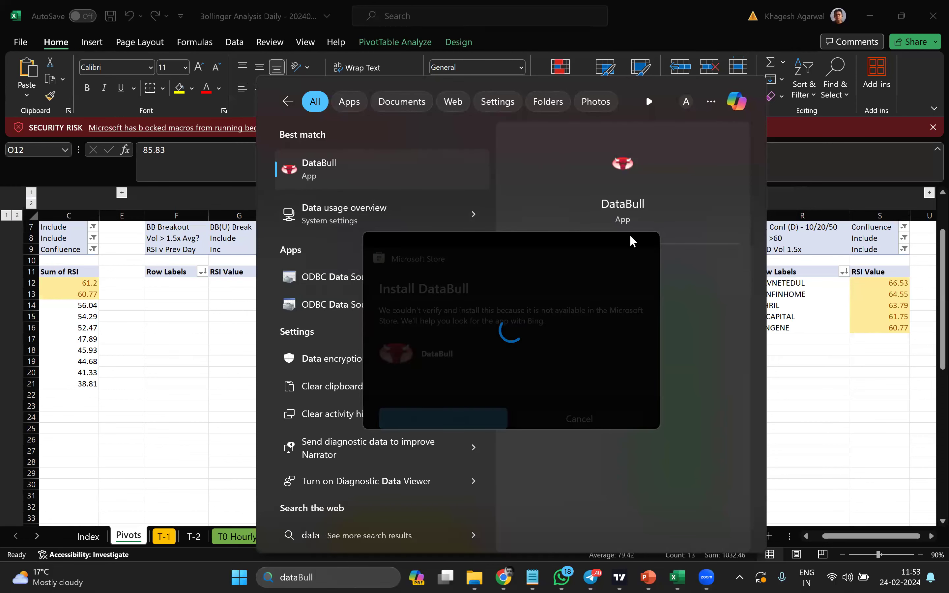
click(567, 415)
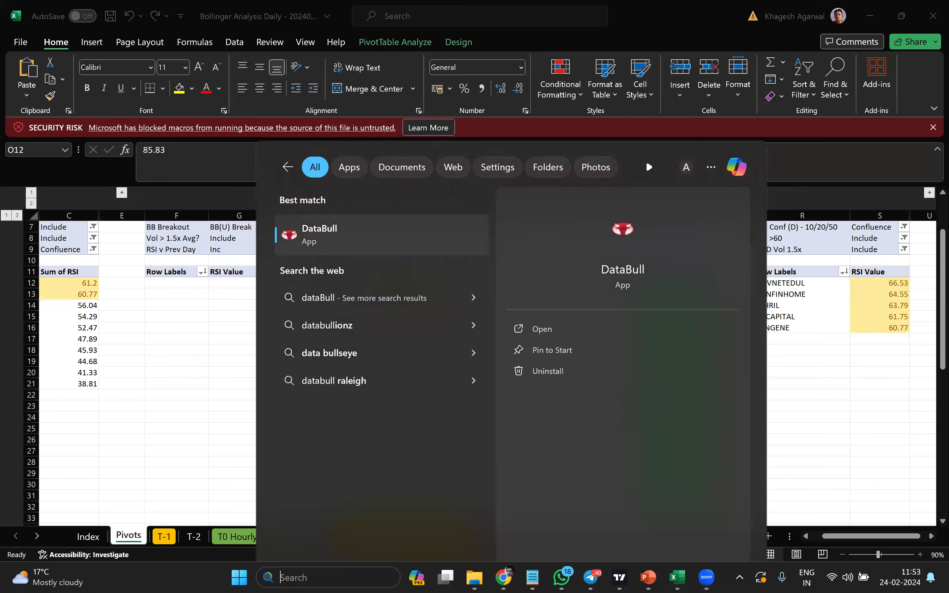
key(Escape)
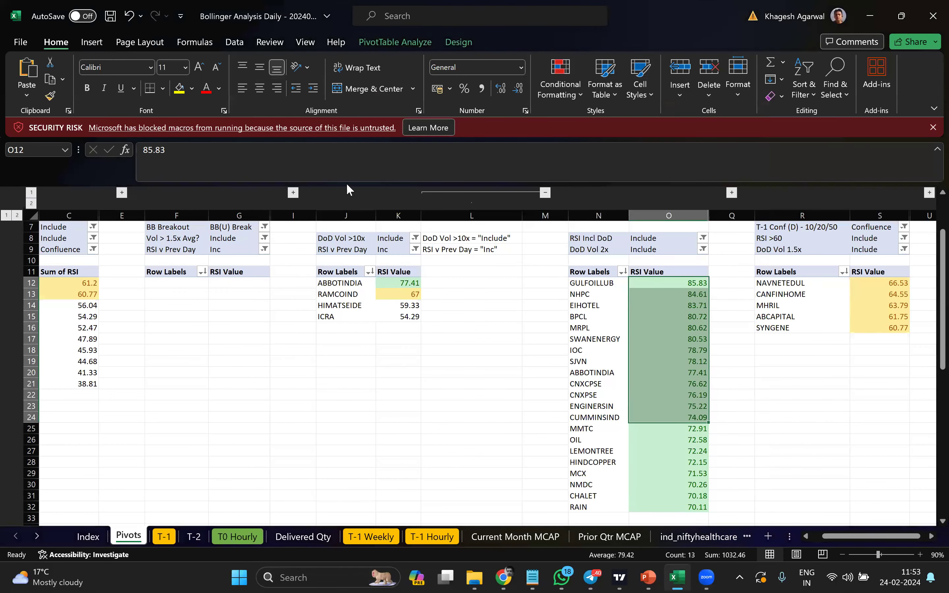
key(super+s)
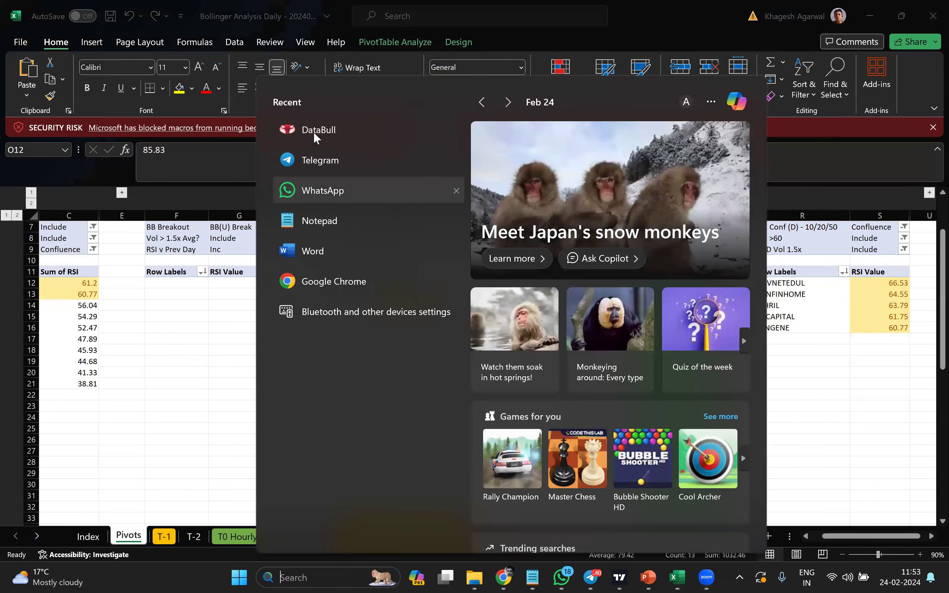
click(313, 131)
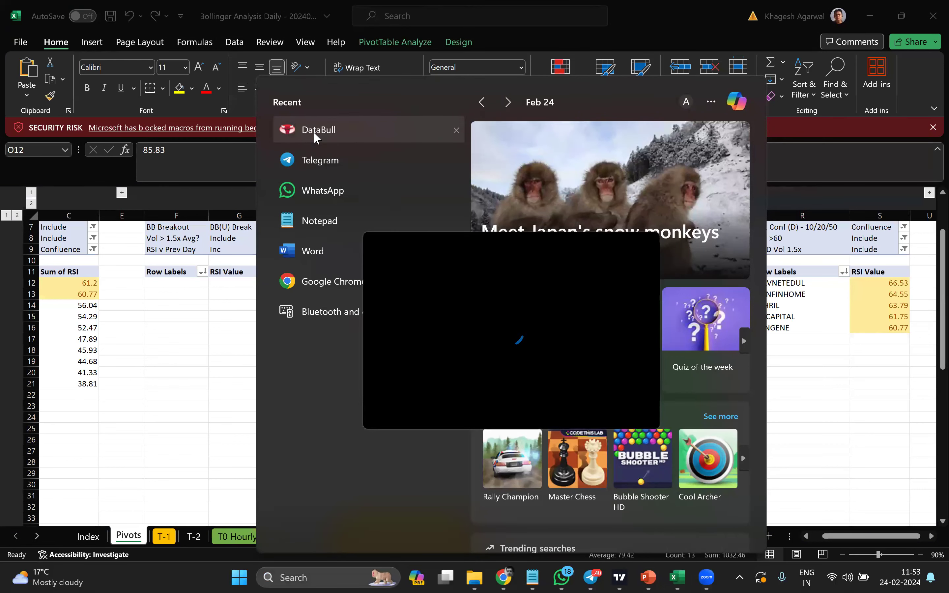
click(579, 403)
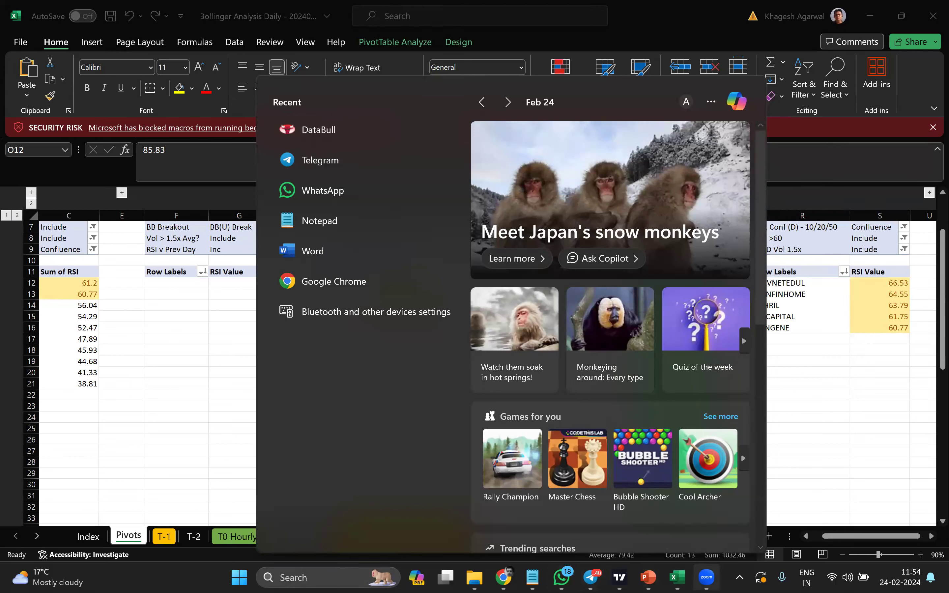
Try to launch the AmiBroker app from Windows search, declining the Microsoft Store lookup
mouse_move(706, 577)
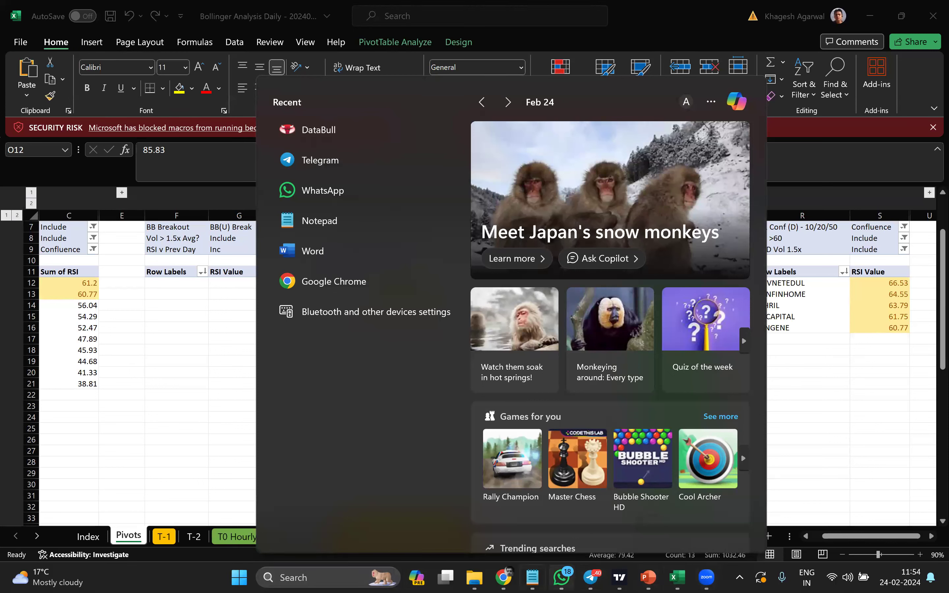
click(293, 577)
text(amiBroker)
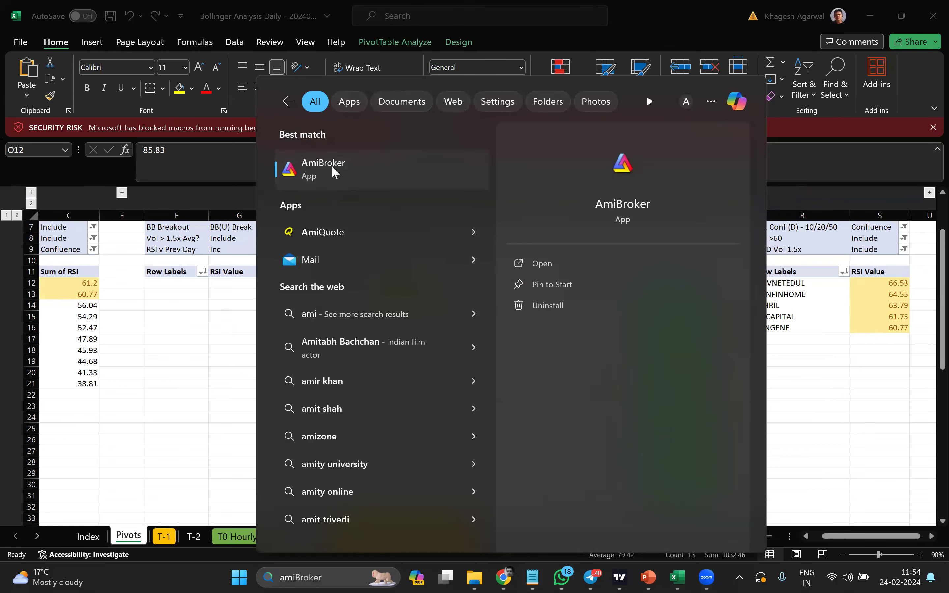
click(332, 174)
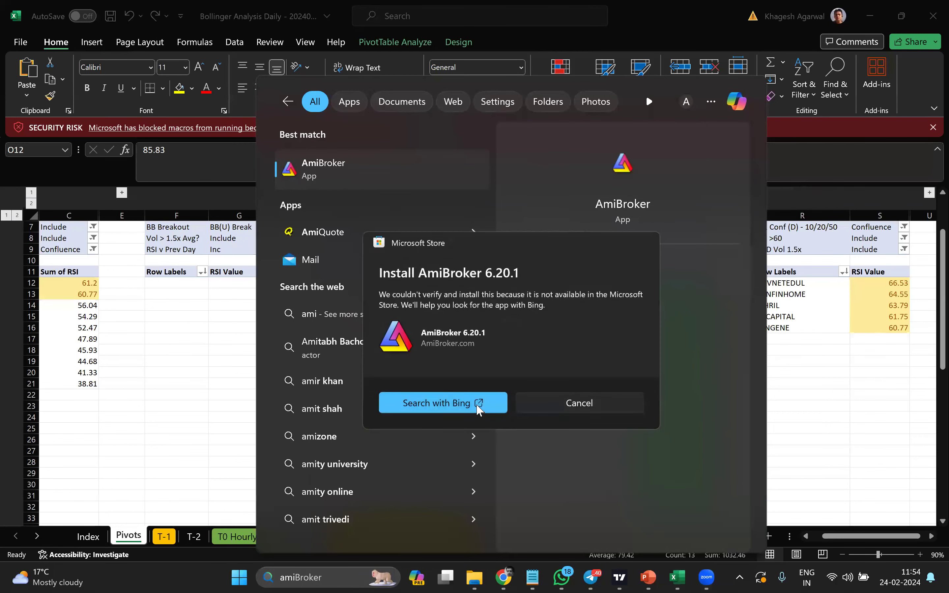
click(575, 404)
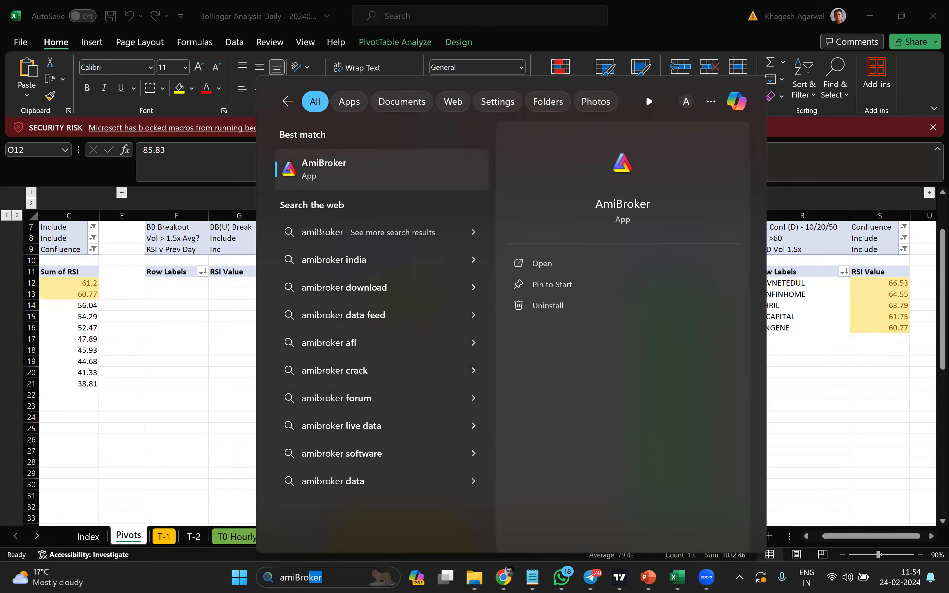
Dismiss the Windows search and switch to the File Explorer window showing the Telegram Desktop folder
key(Escape)
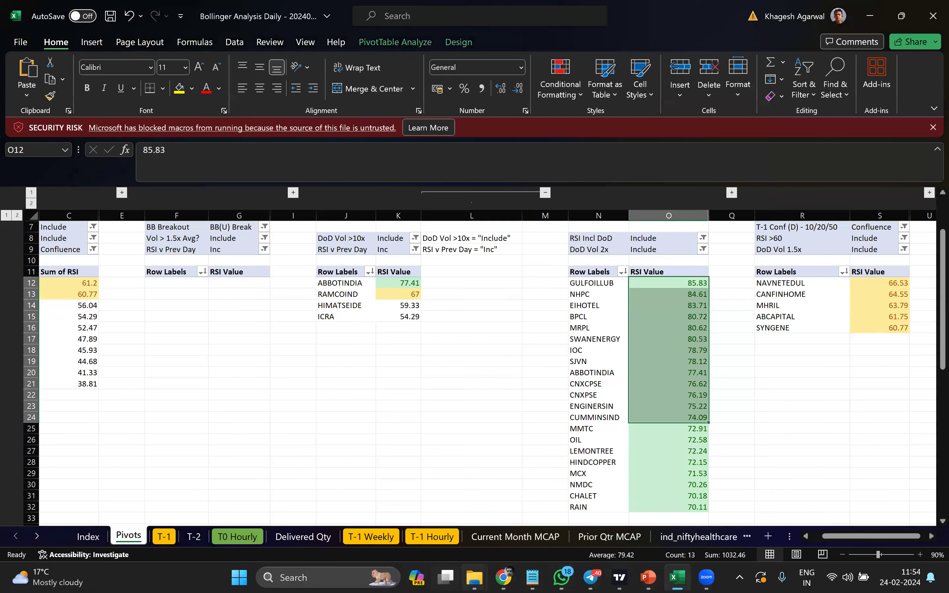
click(474, 577)
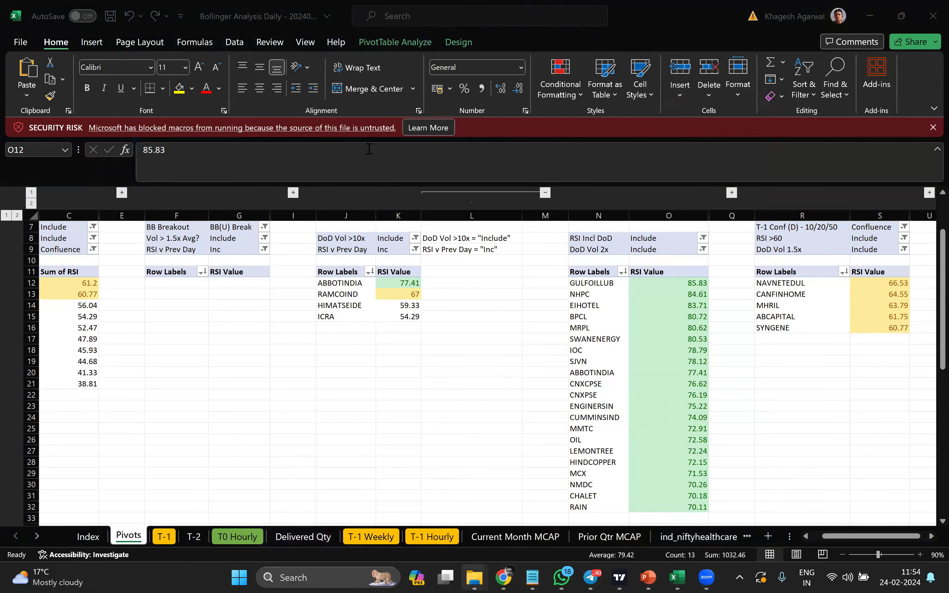
key(Escape)
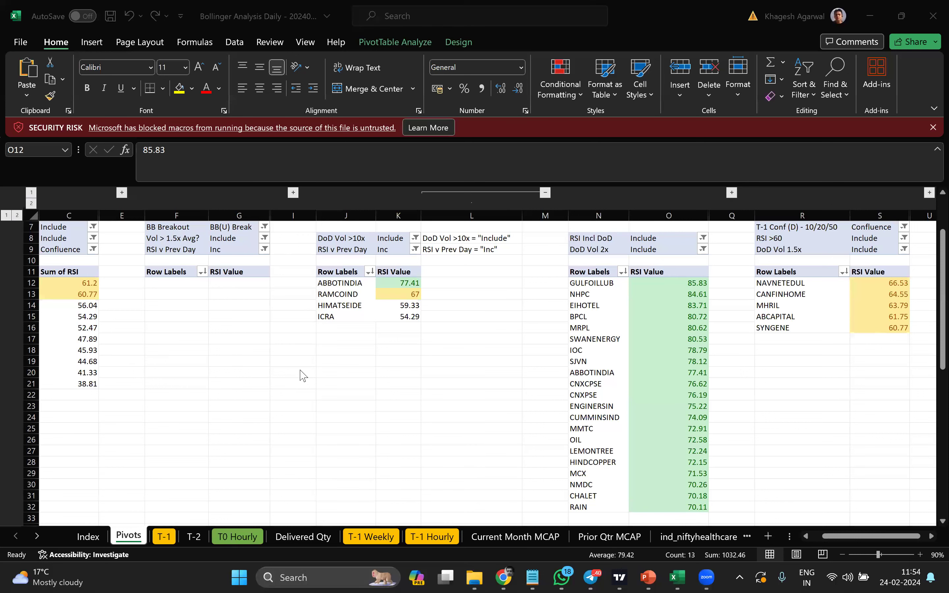
click(303, 375)
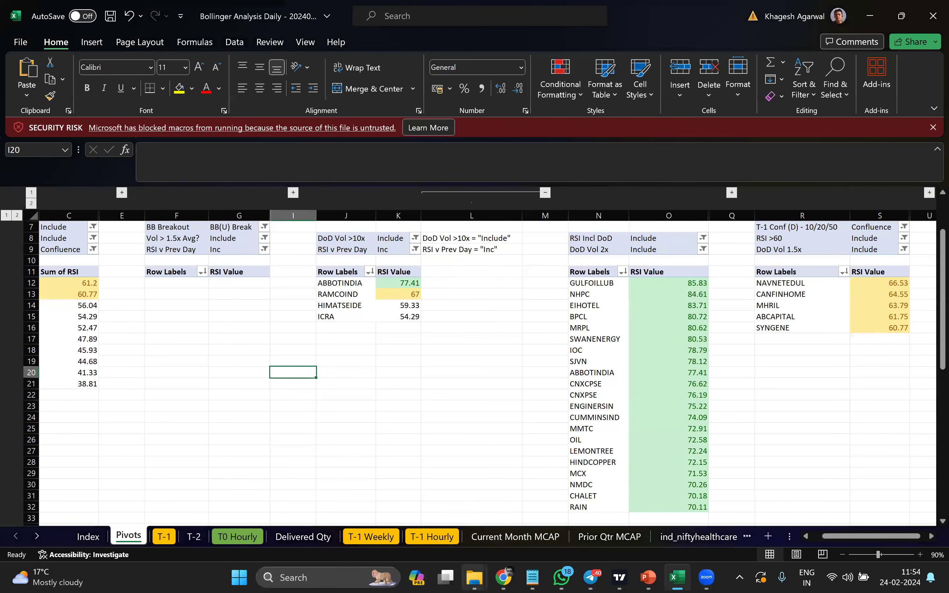
click(474, 577)
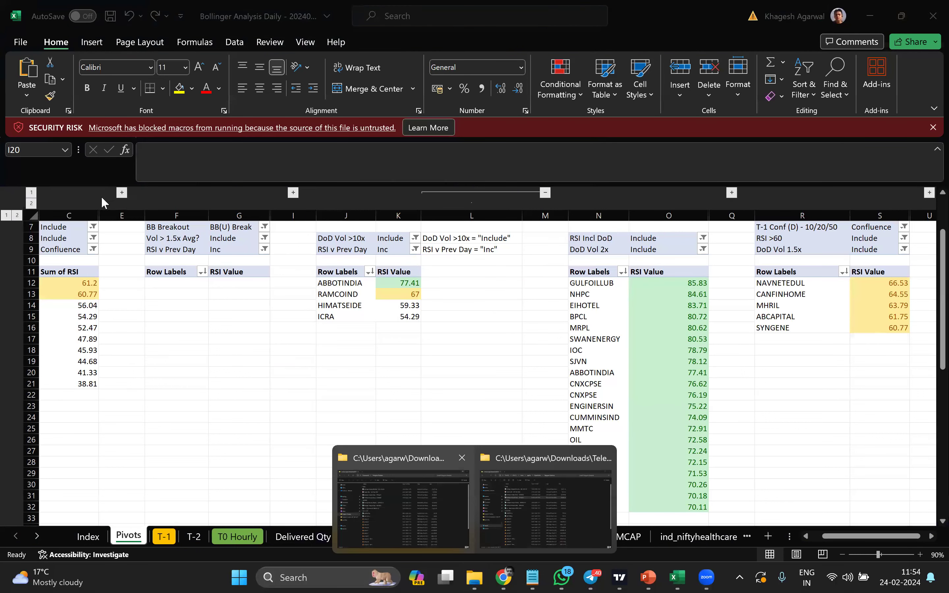
key(alt+Tab)
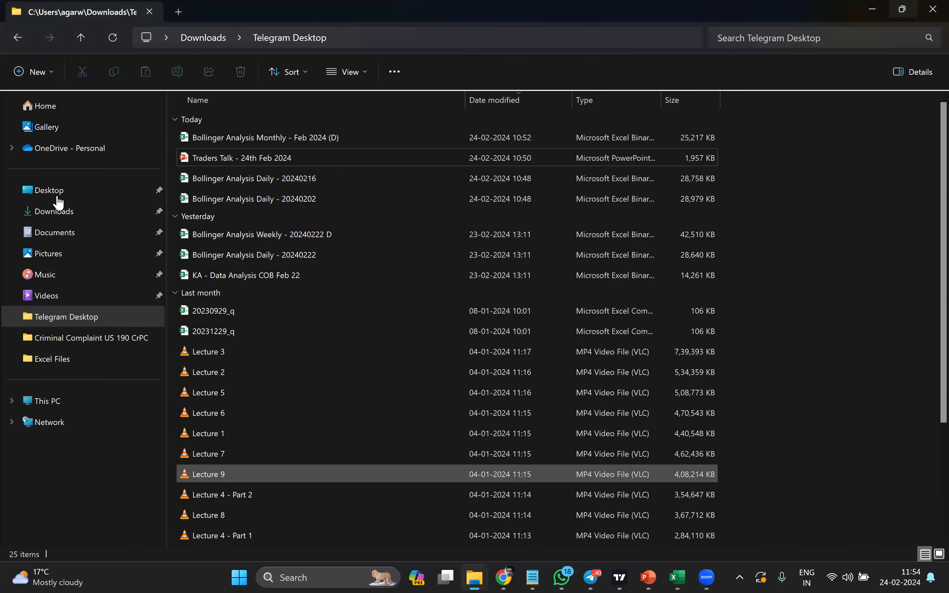
key(l)
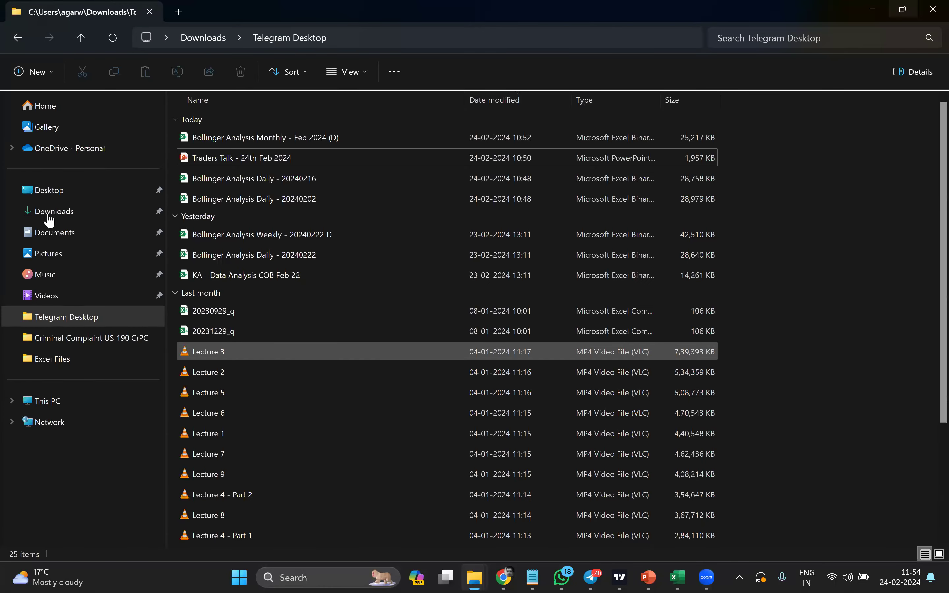
Open the Desktop folder and look through its files
click(55, 191)
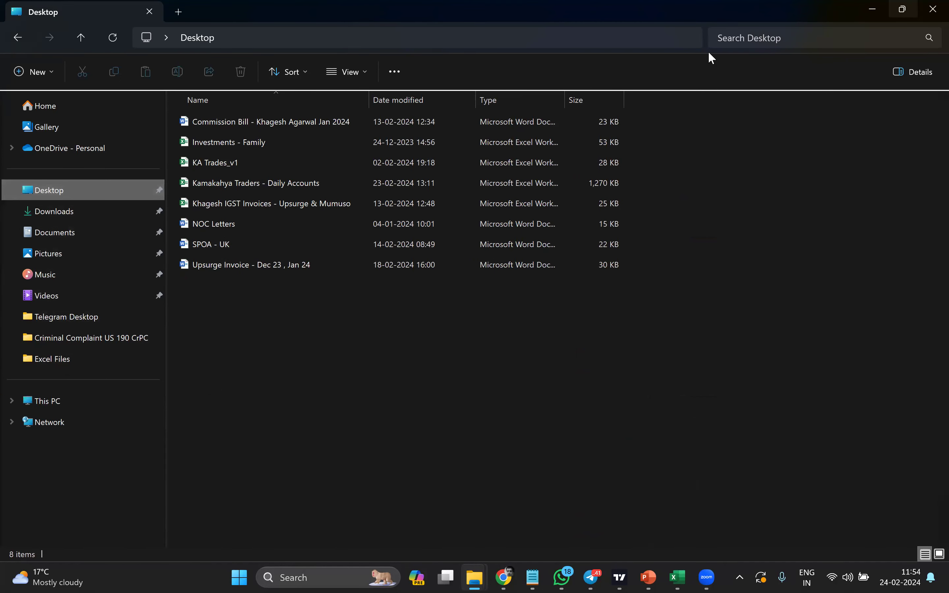
key(alt+d)
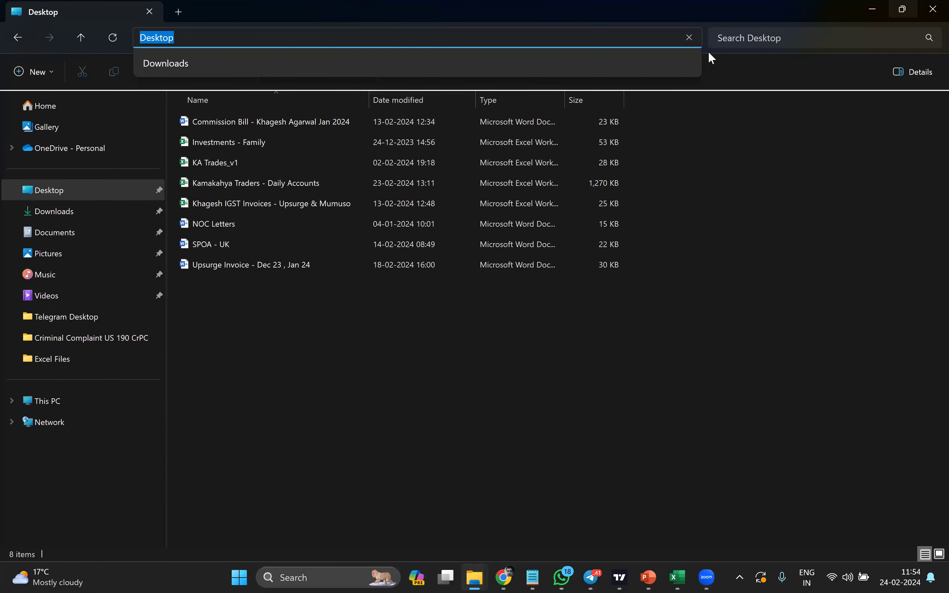
key(Escape)
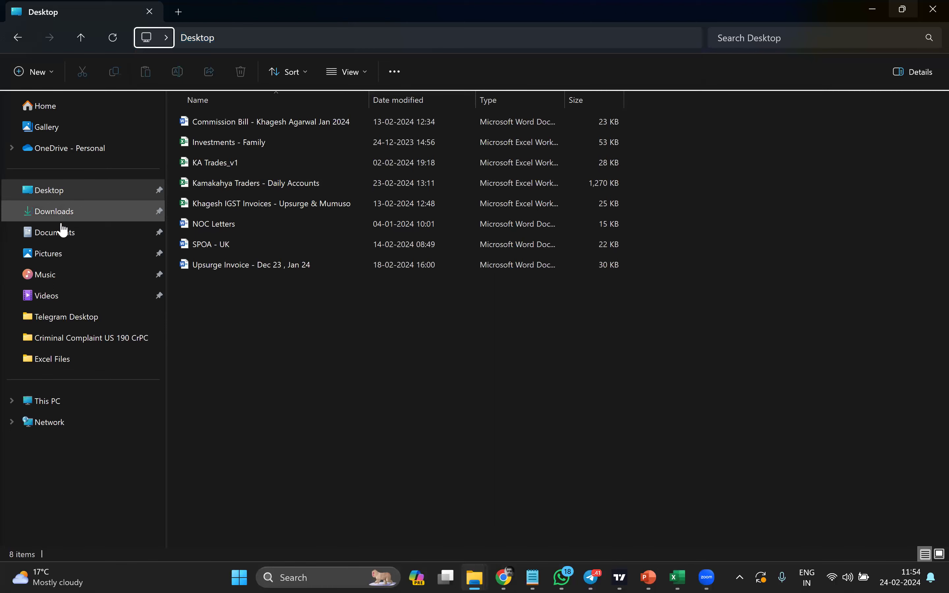
Return to the Telegram Desktop folder and point out the weekly and monthly Bollinger Analysis workbooks and the 20231229_q and 20230929_q files
click(59, 318)
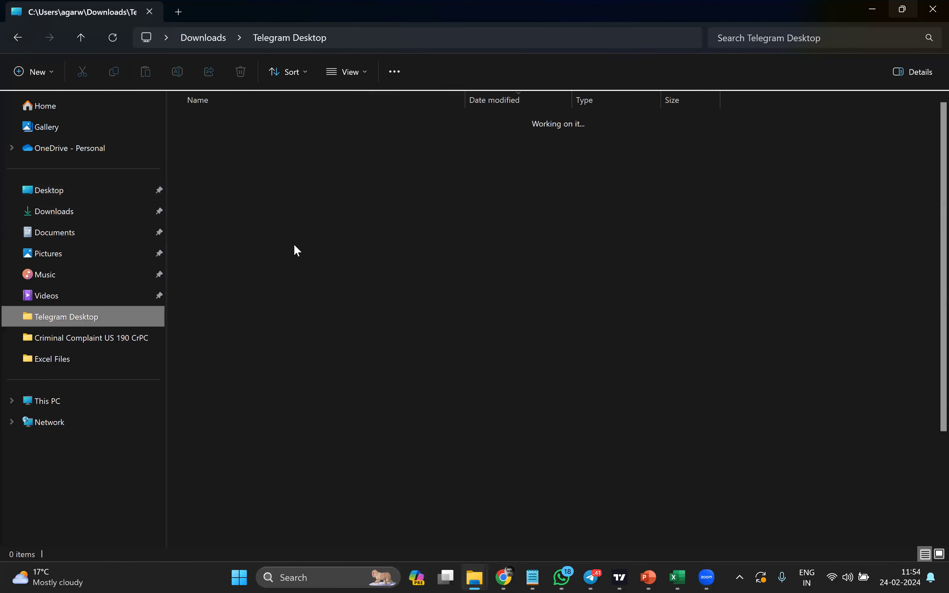
click(275, 234)
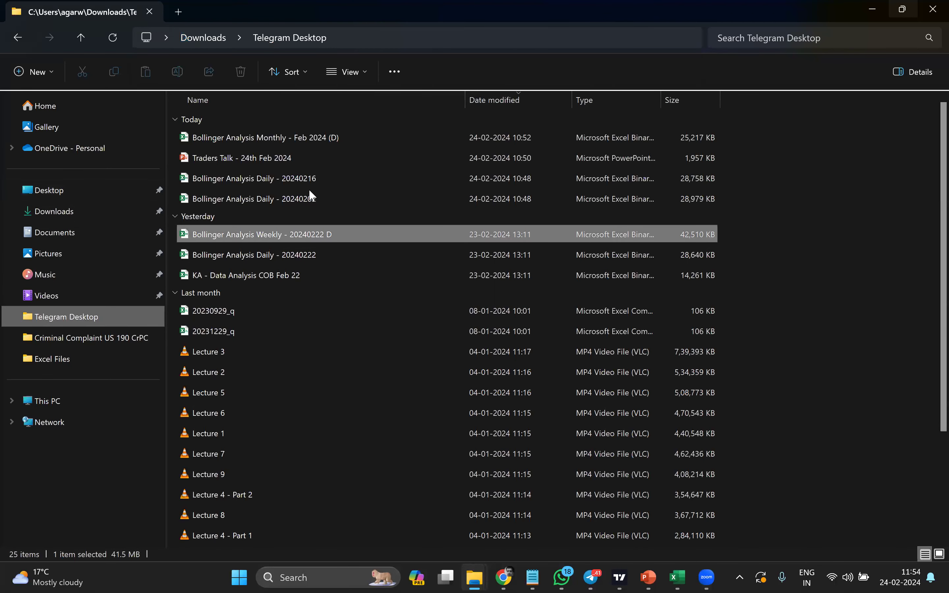
click(287, 137)
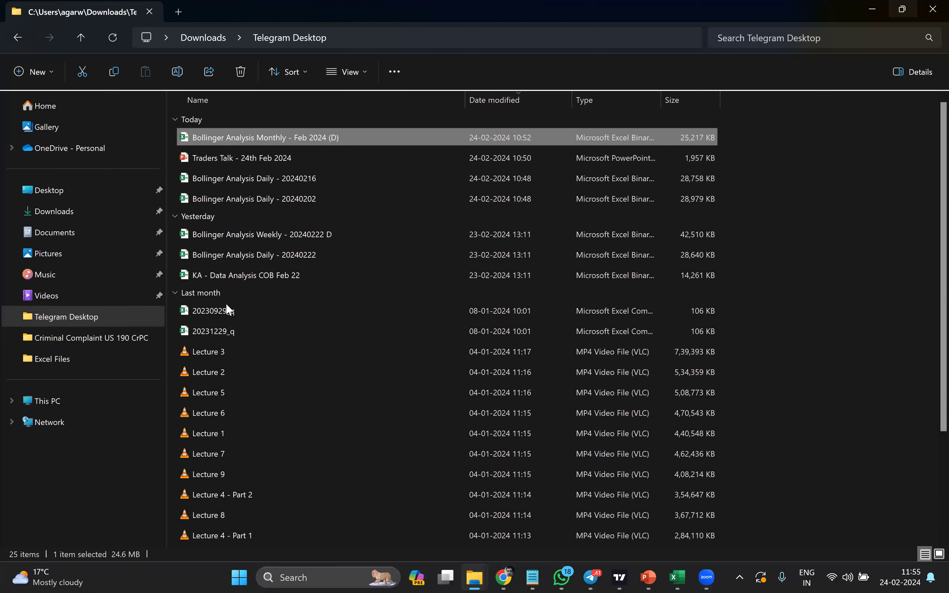
click(218, 333)
click(218, 313)
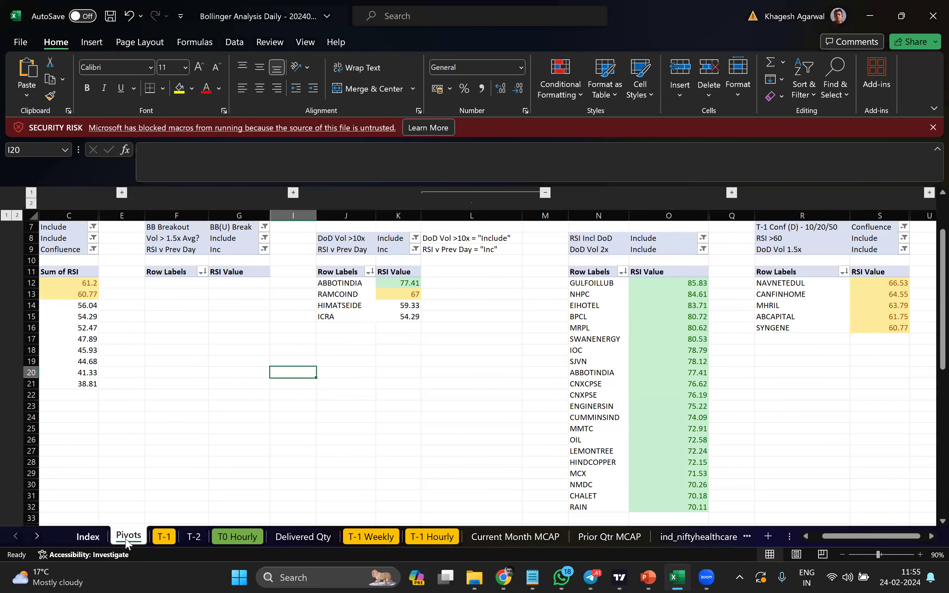
Show the Index and T-1 sheets of the Bollinger Analysis Daily workbook in Excel, and return to the Pivots sheet
key(ctrl+Page_Up)
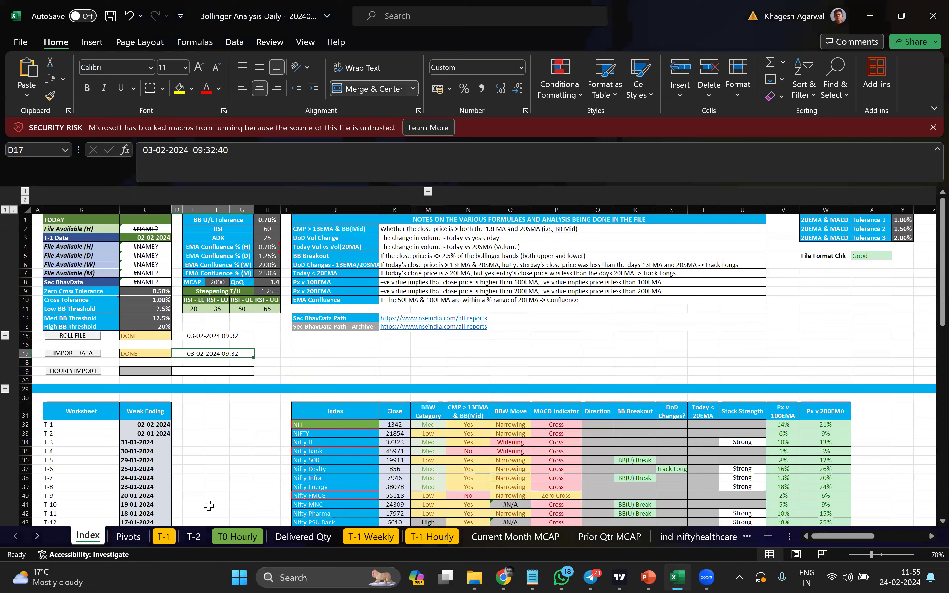
click(163, 536)
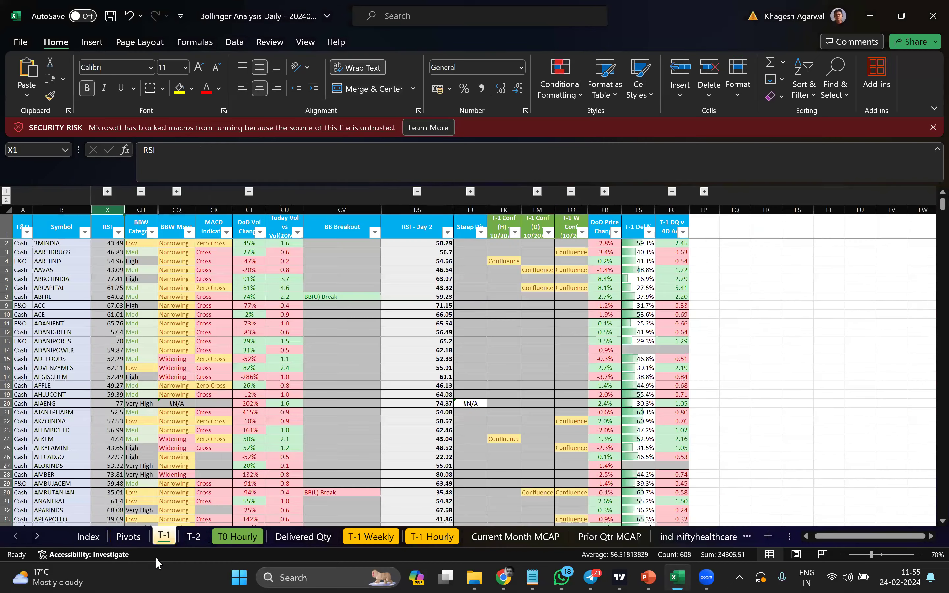
click(123, 537)
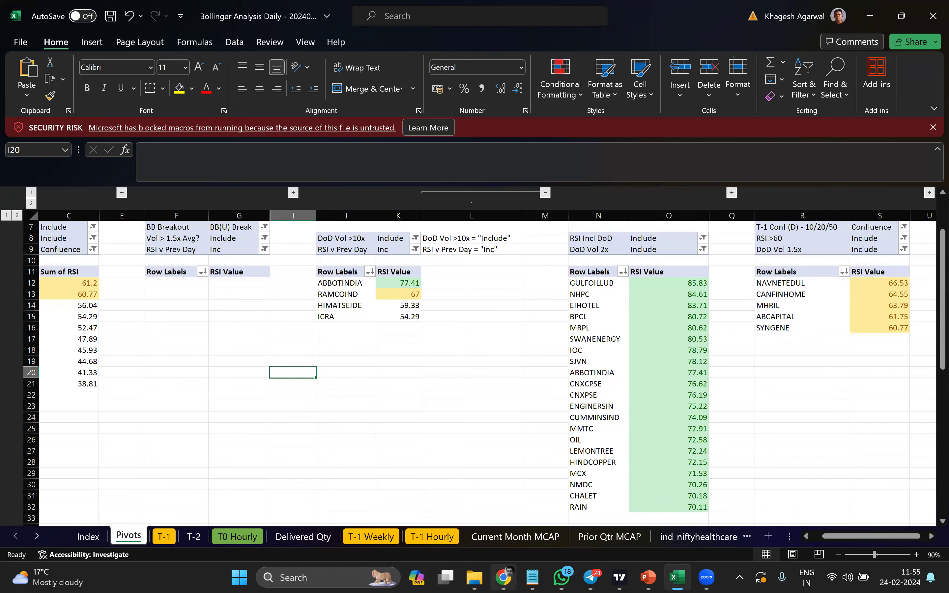
Switch to Chrome, open icharts.in in a new tab and show the list of futures tools
click(503, 577)
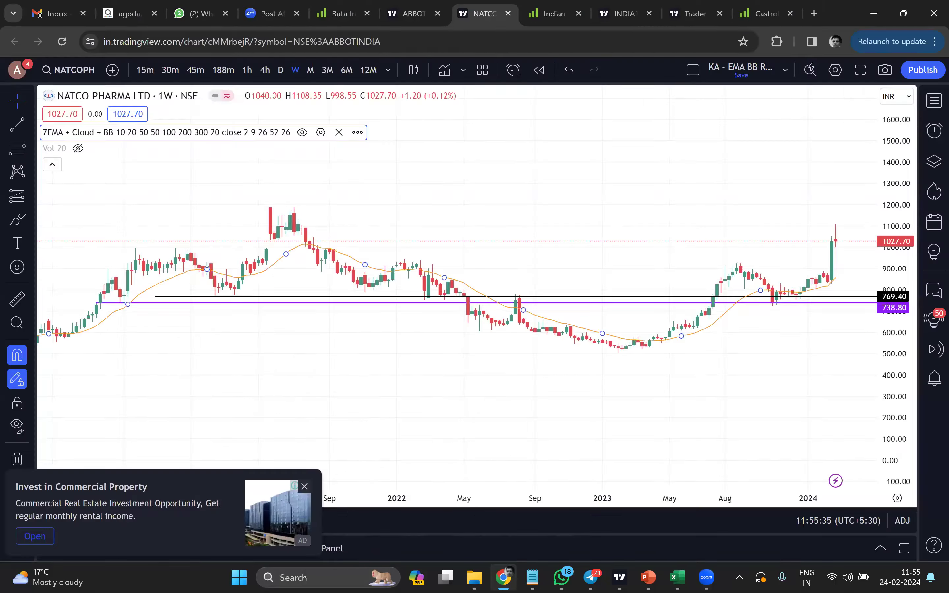
key(ctrl+t)
text(icharts.i)
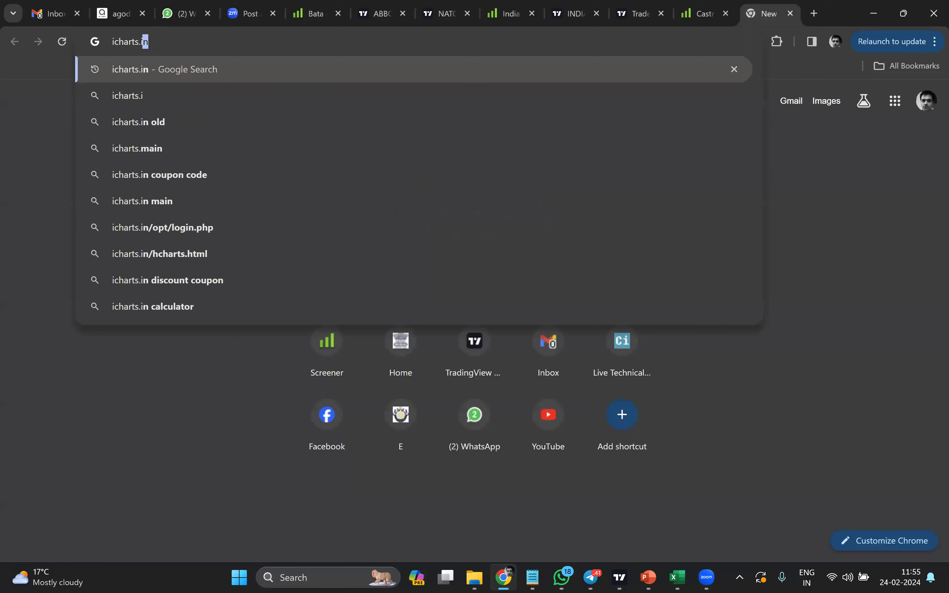
key(Return)
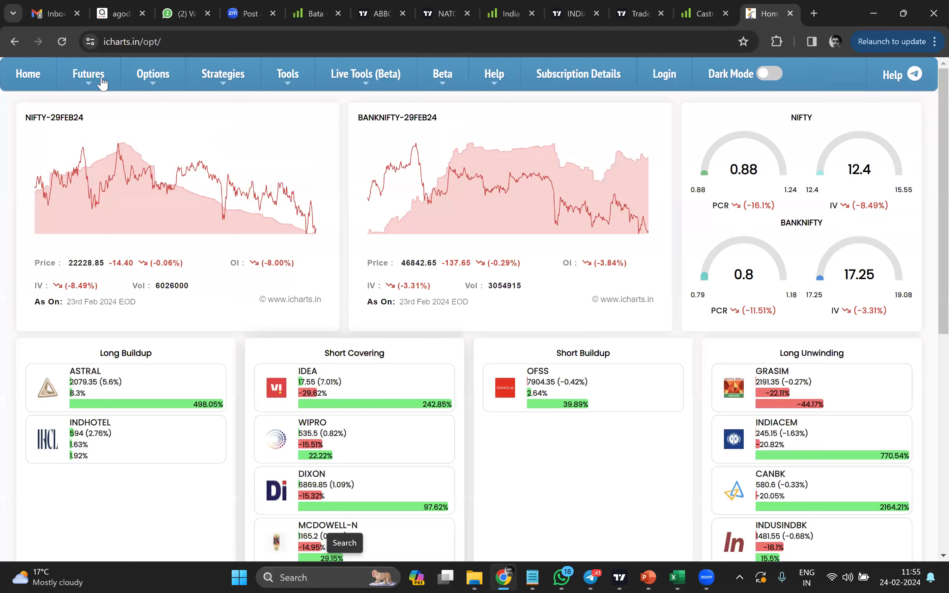
mouse_move(101, 81)
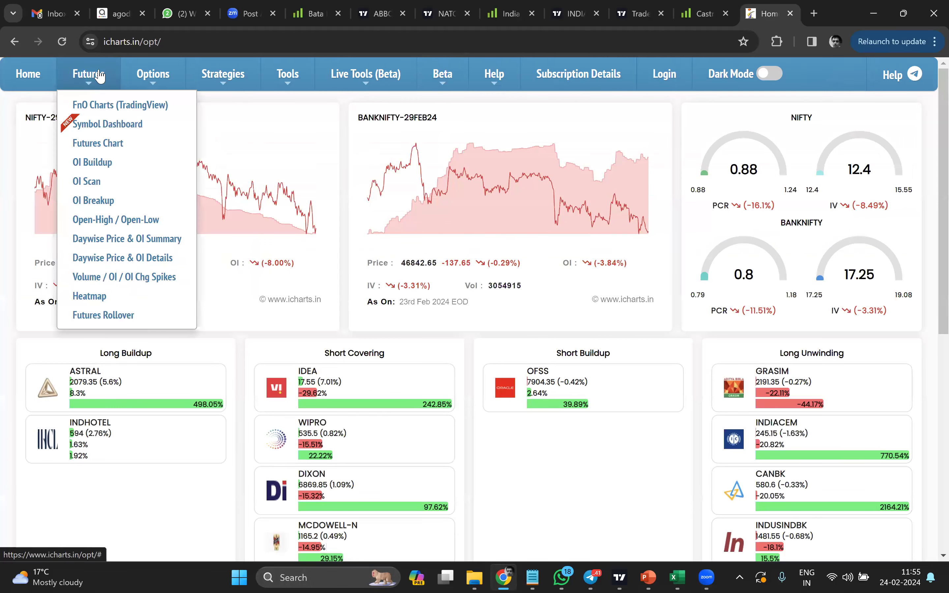